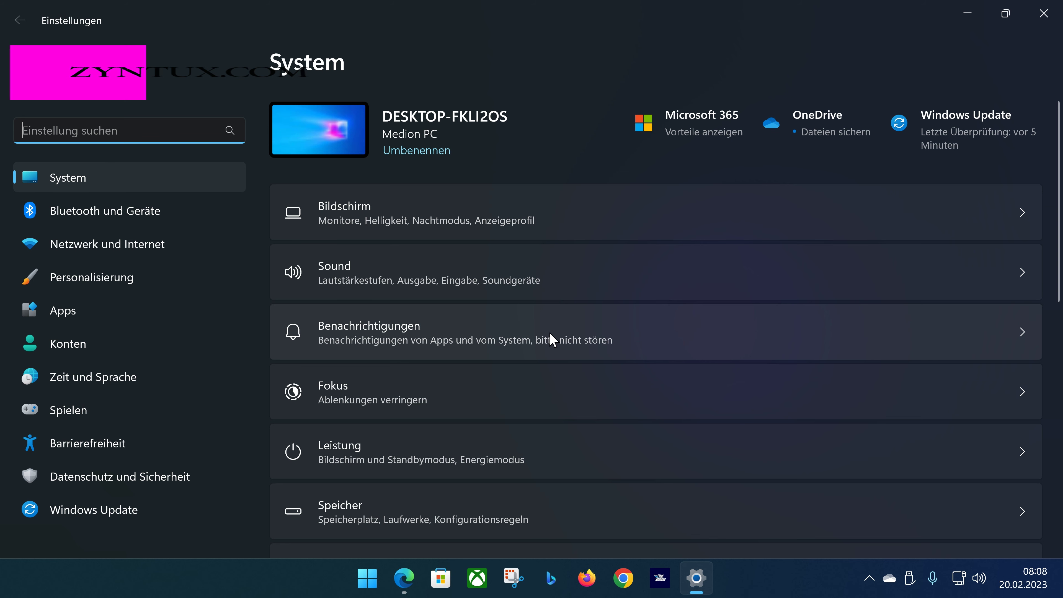
- Open the advanced display settings (Erweiterte Anzeige) and check which refresh rates the Samsung screen offers
{"action": "left_click", "coordinate": [486, 225]}
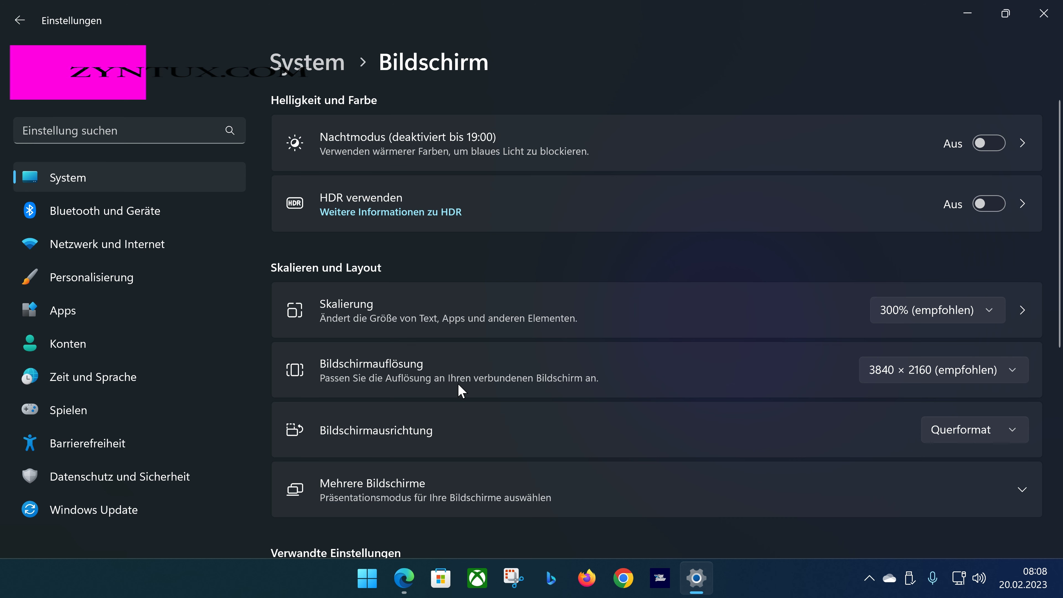
{"action": "scroll", "coordinate": [503, 379], "scroll_direction": "down", "scroll_amount": 2}
{"action": "scroll", "coordinate": [520, 375], "scroll_direction": "down", "scroll_amount": 3}
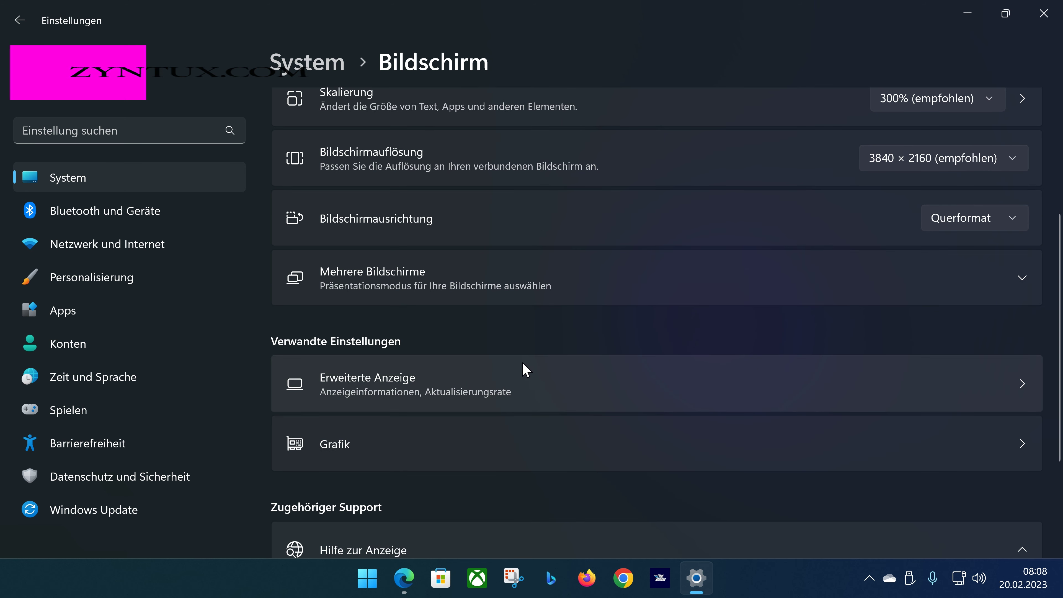
{"action": "left_click", "coordinate": [526, 374]}
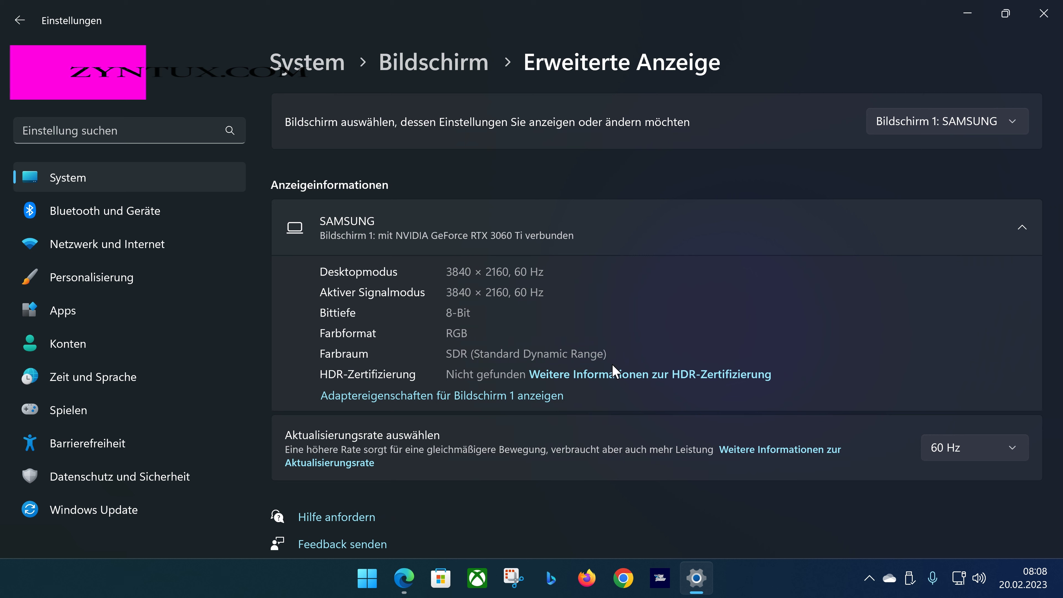
{"action": "left_click", "coordinate": [948, 445]}
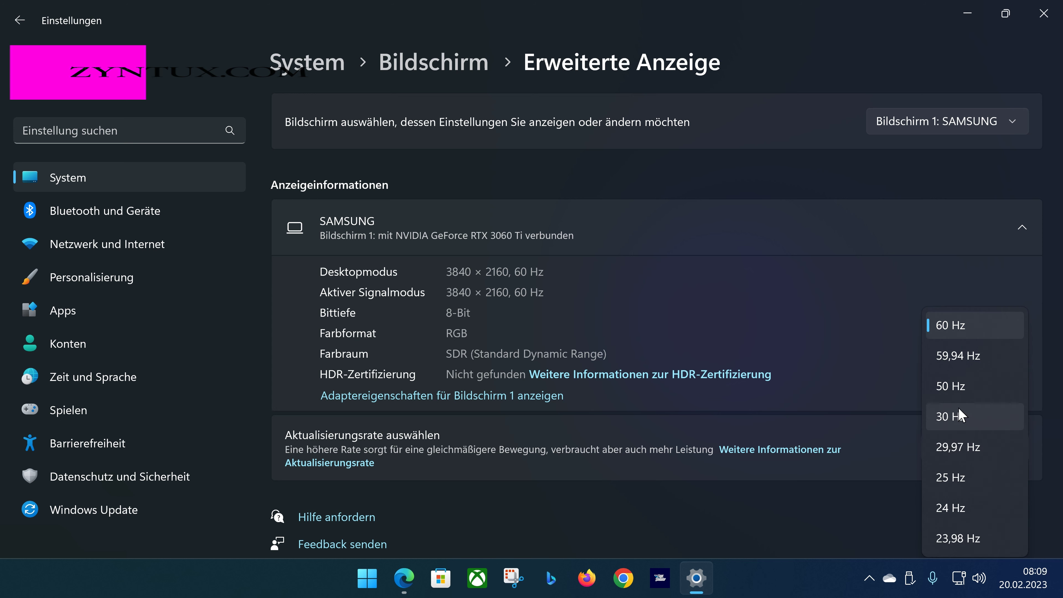
{"action": "left_click", "coordinate": [866, 384]}
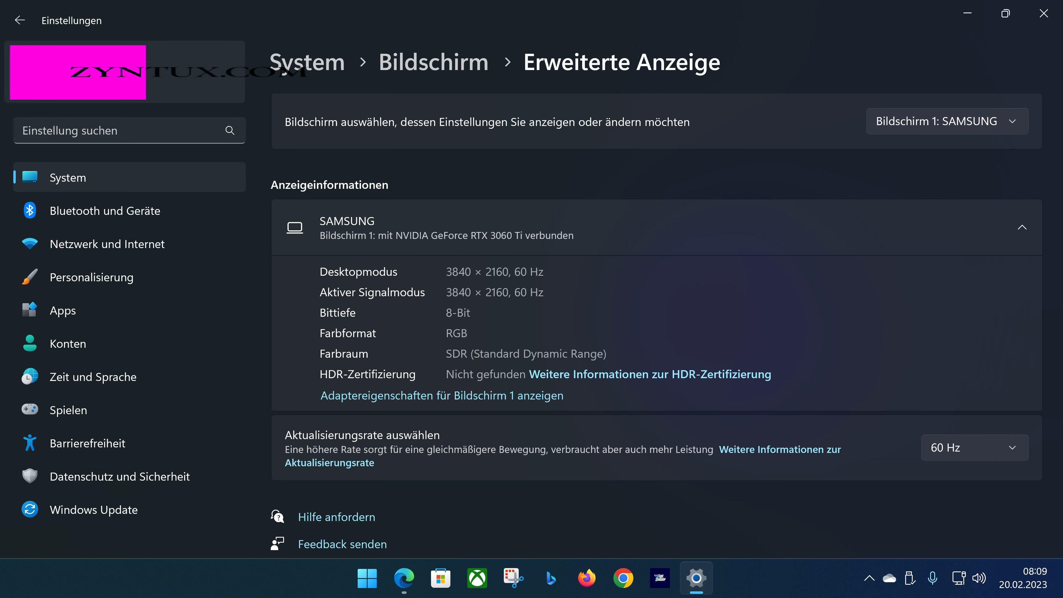
- Return to the Bildschirm settings and open the Grafik page under the related settings
{"action": "left_click", "coordinate": [18, 23]}
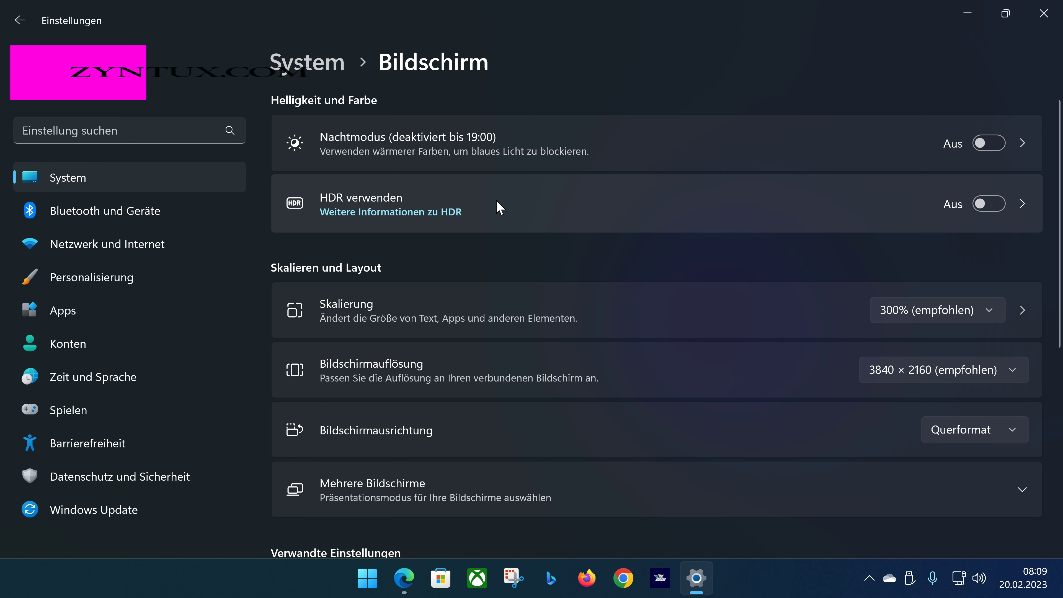
{"action": "scroll", "coordinate": [586, 359], "scroll_direction": "down", "scroll_amount": 3}
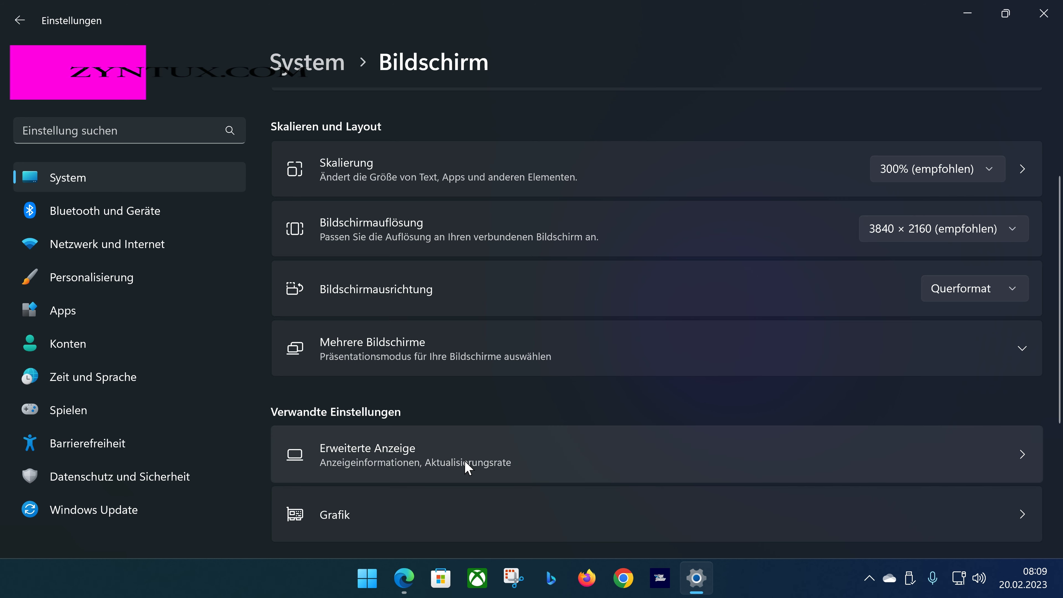
{"action": "scroll", "coordinate": [469, 470], "scroll_direction": "down", "scroll_amount": 3}
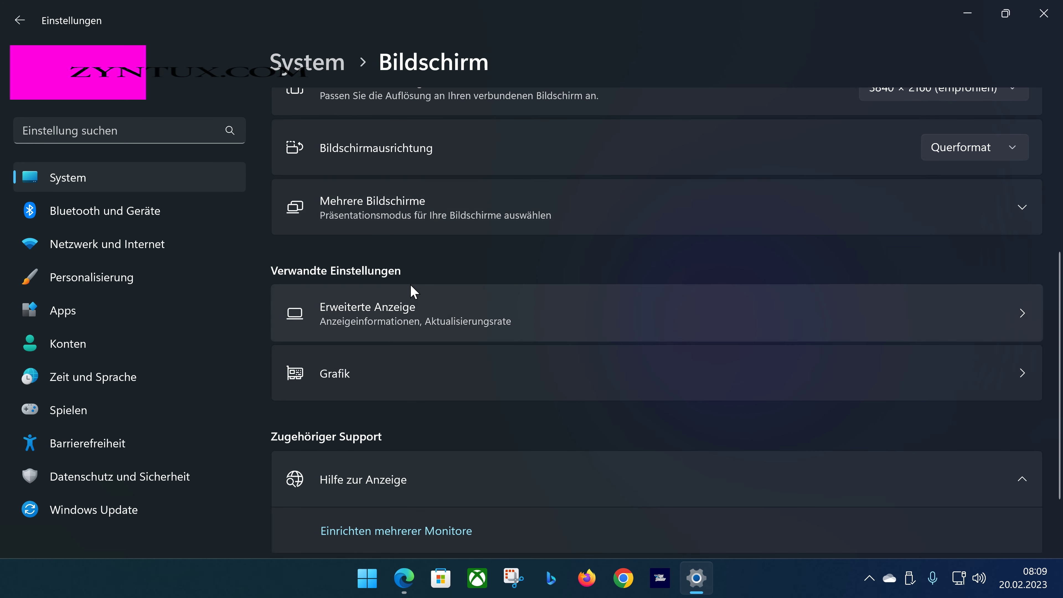
{"action": "scroll", "coordinate": [439, 351], "scroll_direction": "up", "scroll_amount": 2}
{"action": "scroll", "coordinate": [439, 375], "scroll_direction": "down", "scroll_amount": 3}
{"action": "left_click", "coordinate": [466, 304]}
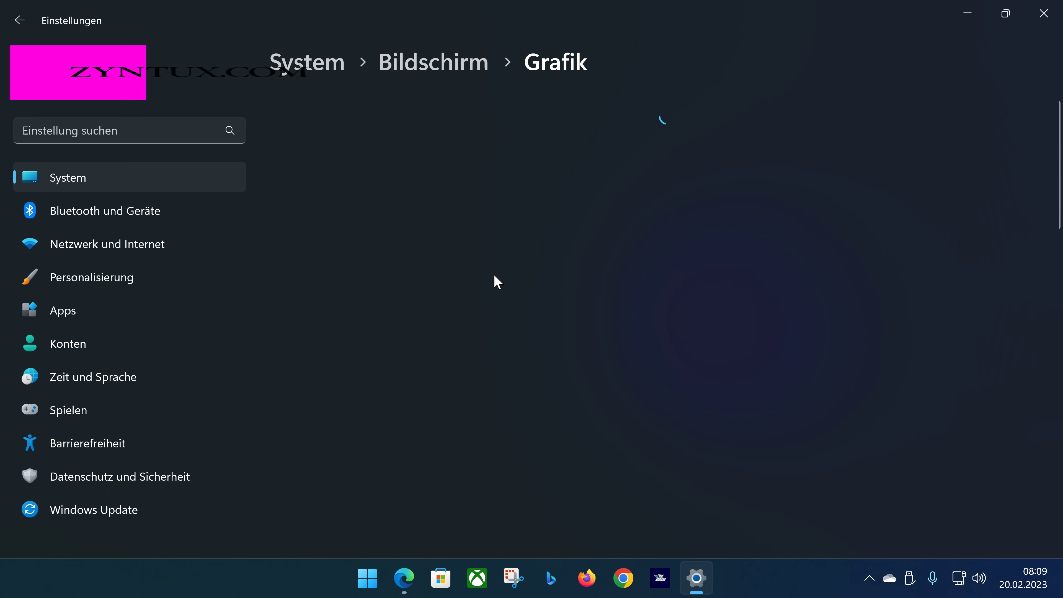
- Look through the list of apps with custom graphics options and find the Fortnite entry
{"action": "scroll", "coordinate": [569, 247], "scroll_direction": "down", "scroll_amount": 2}
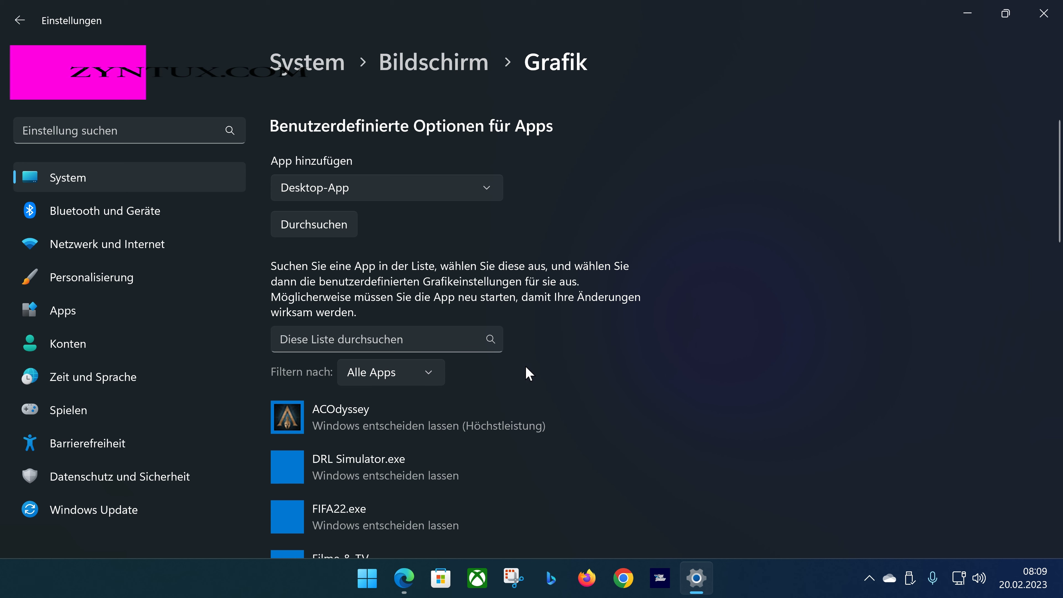
{"action": "scroll", "coordinate": [570, 353], "scroll_direction": "down", "scroll_amount": 3}
{"action": "scroll", "coordinate": [571, 364], "scroll_direction": "down", "scroll_amount": 5}
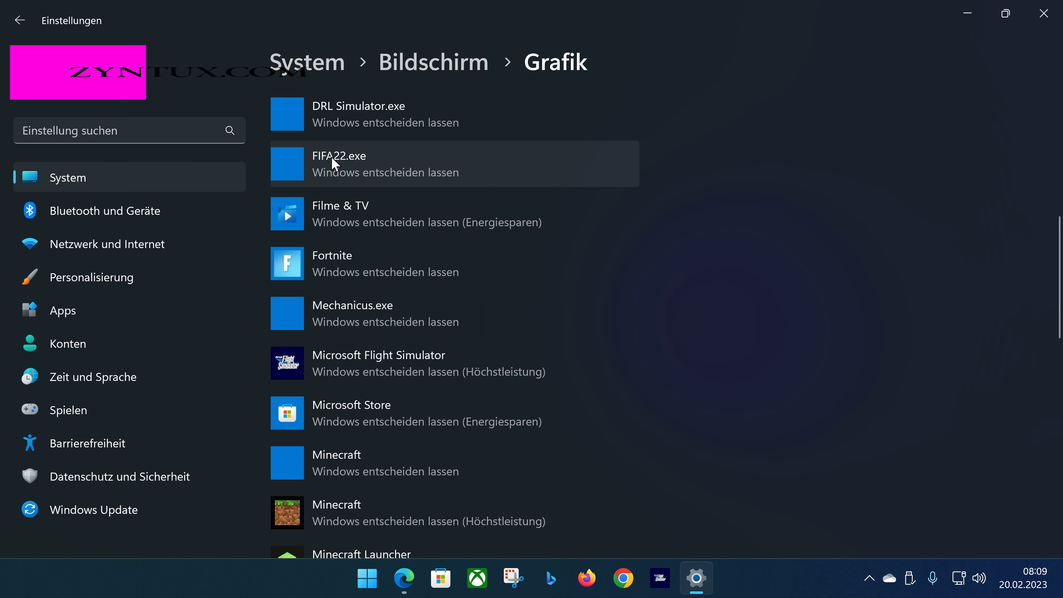
{"action": "scroll", "coordinate": [716, 269], "scroll_direction": "down", "scroll_amount": 5}
{"action": "scroll", "coordinate": [712, 295], "scroll_direction": "down", "scroll_amount": 10}
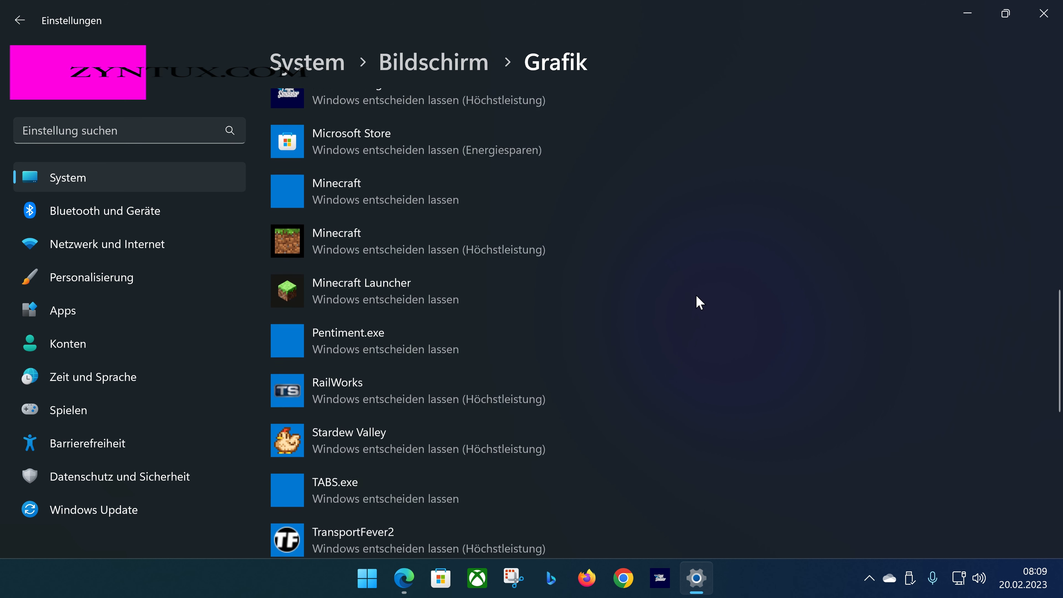
{"action": "scroll", "coordinate": [518, 387], "scroll_direction": "down", "scroll_amount": 3}
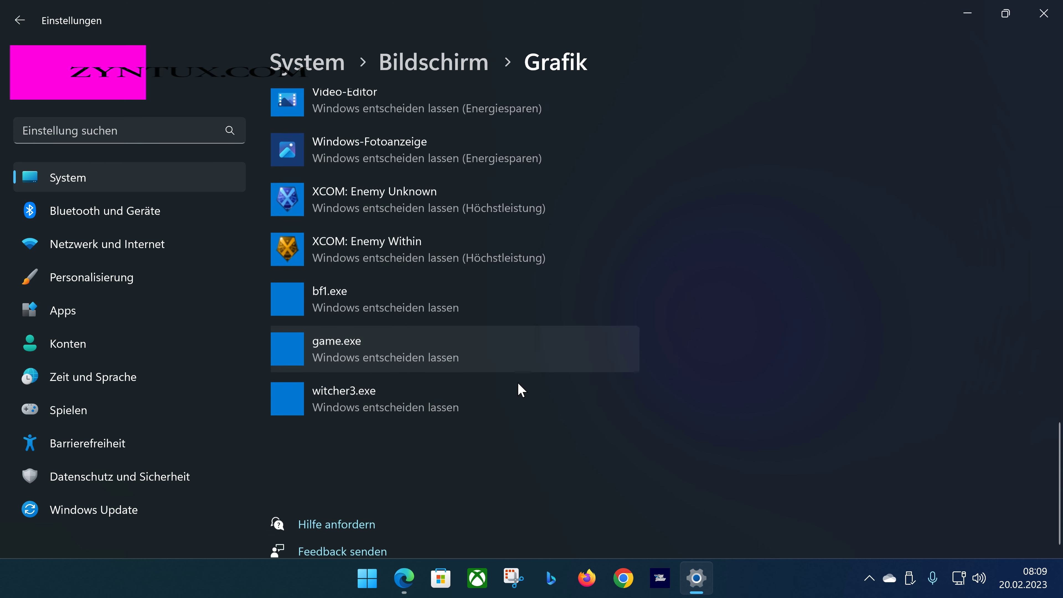
{"action": "scroll", "coordinate": [454, 407], "scroll_direction": "up", "scroll_amount": 2}
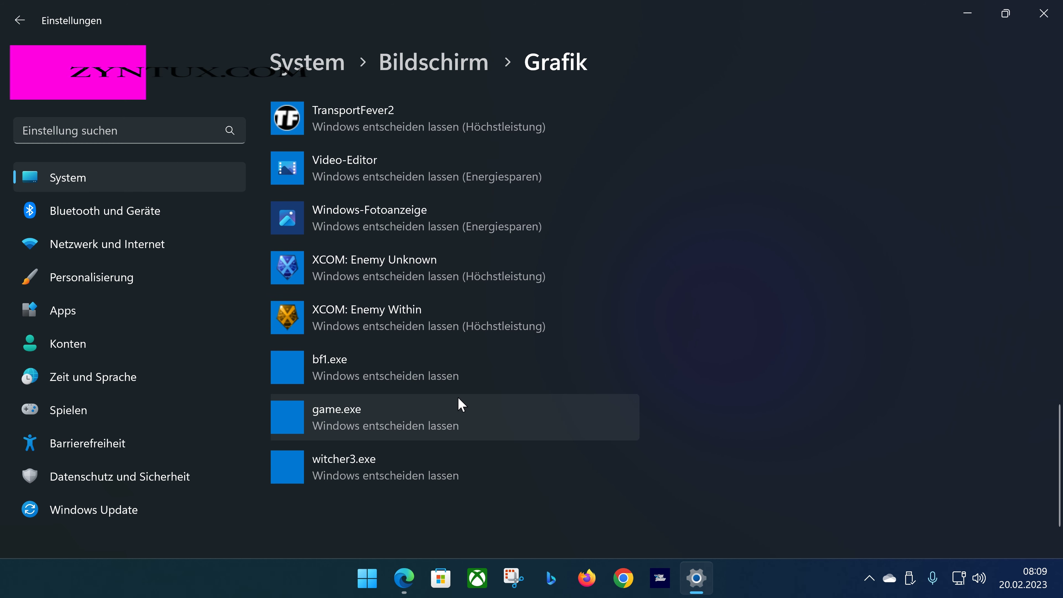
{"action": "scroll", "coordinate": [458, 396], "scroll_direction": "up", "scroll_amount": 13}
{"action": "scroll", "coordinate": [398, 410], "scroll_direction": "up", "scroll_amount": 9}
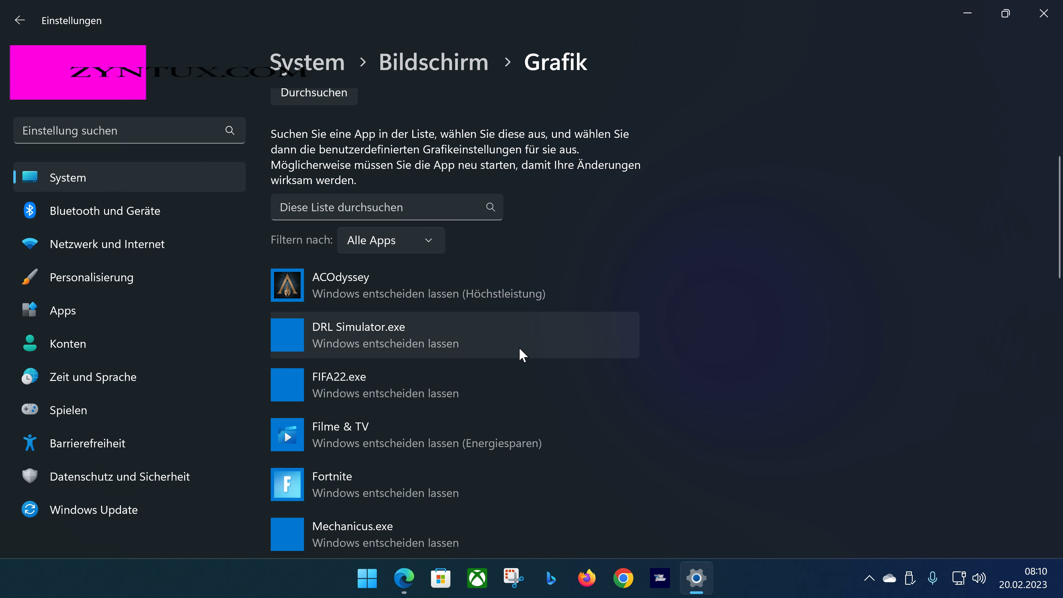
{"action": "scroll", "coordinate": [521, 355], "scroll_direction": "down", "scroll_amount": 2}
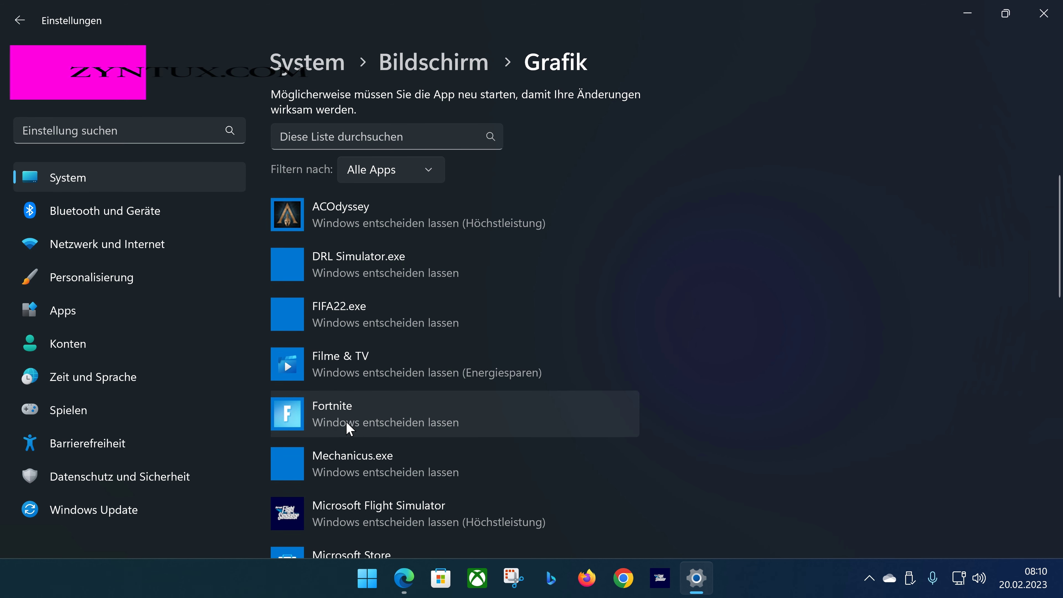
- Set Fortnite's graphics preference to Hohe Leistung and save it
{"action": "left_click", "coordinate": [326, 421]}
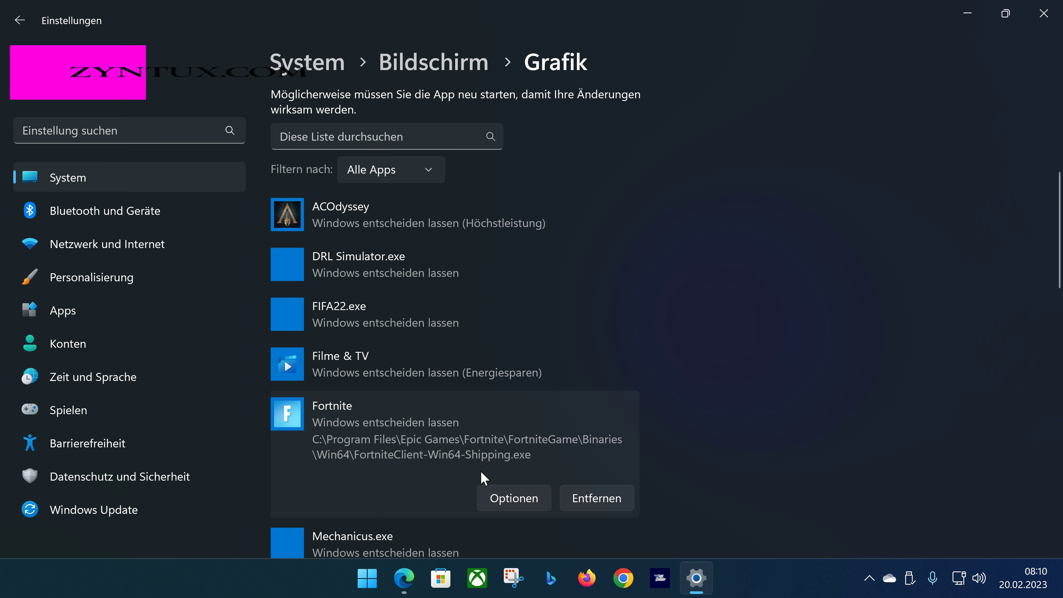
{"action": "left_click", "coordinate": [511, 499]}
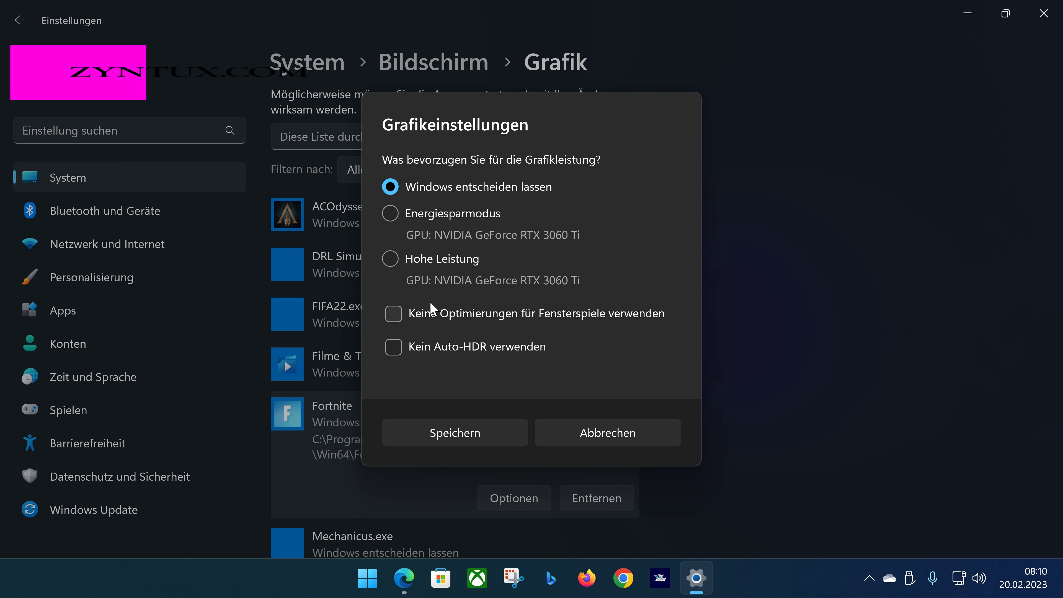
{"action": "left_click", "coordinate": [431, 263]}
{"action": "left_click", "coordinate": [459, 432]}
- Inspect the graphics preference options for Microsoft Flight Simulator and close them without saving
{"action": "scroll", "coordinate": [502, 318], "scroll_direction": "up", "scroll_amount": 2}
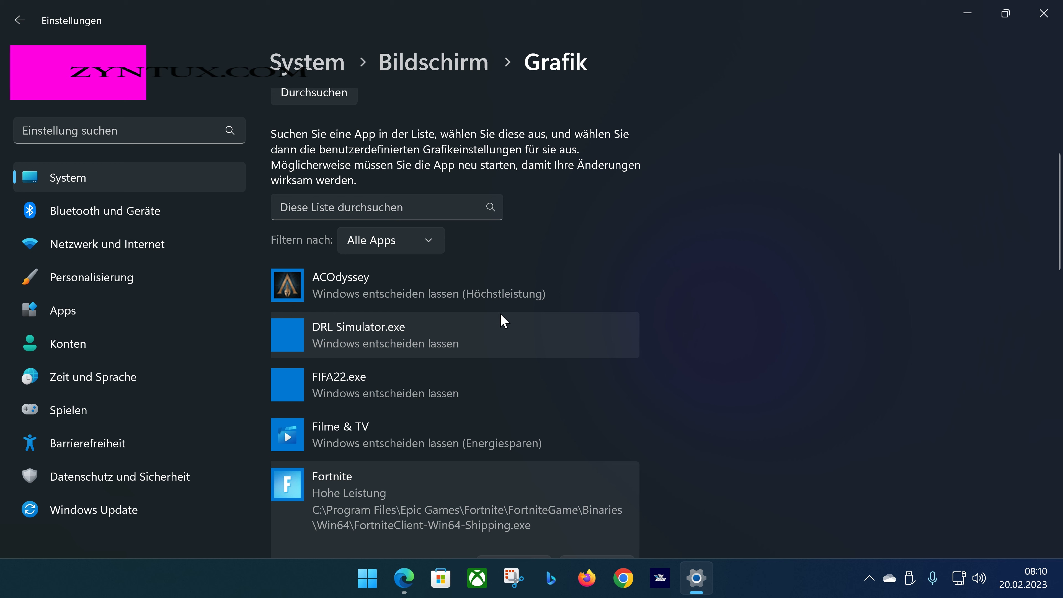
{"action": "scroll", "coordinate": [742, 312], "scroll_direction": "down", "scroll_amount": 2}
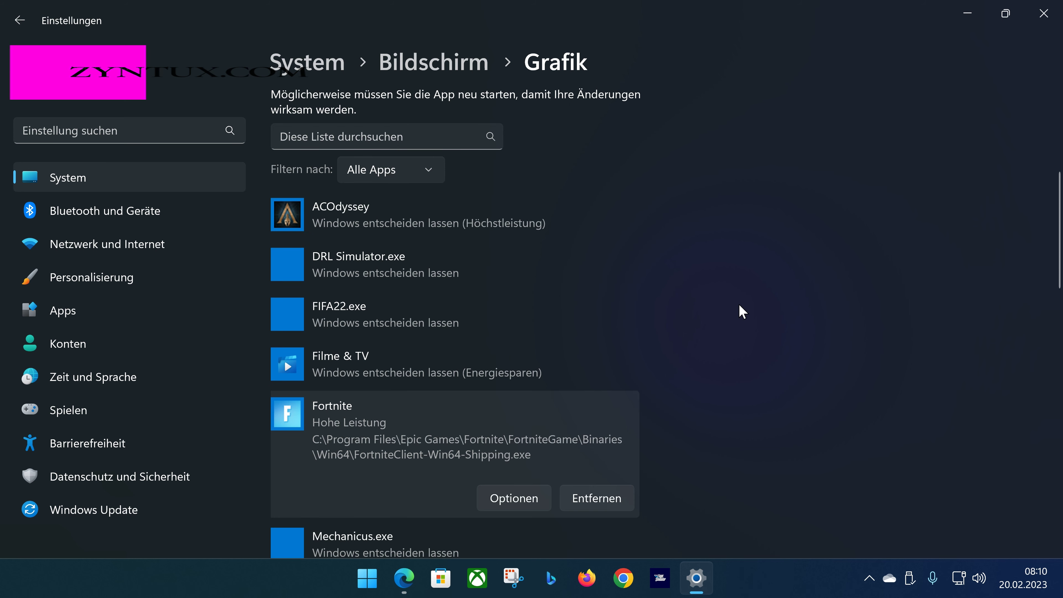
{"action": "scroll", "coordinate": [745, 302], "scroll_direction": "down", "scroll_amount": 4}
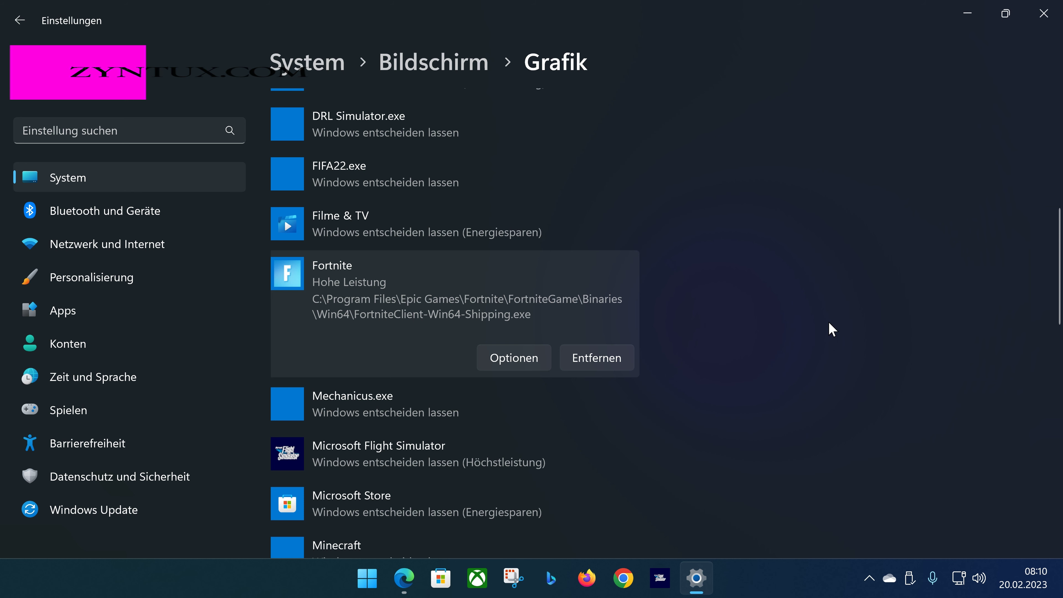
{"action": "scroll", "coordinate": [883, 252], "scroll_direction": "down", "scroll_amount": 4}
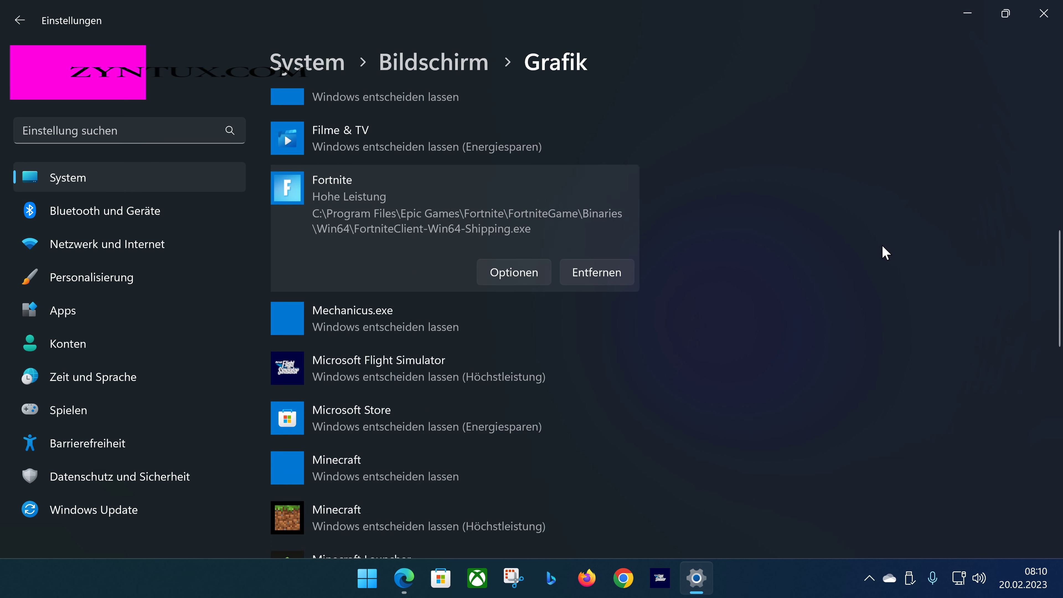
{"action": "scroll", "coordinate": [622, 313], "scroll_direction": "up", "scroll_amount": 2}
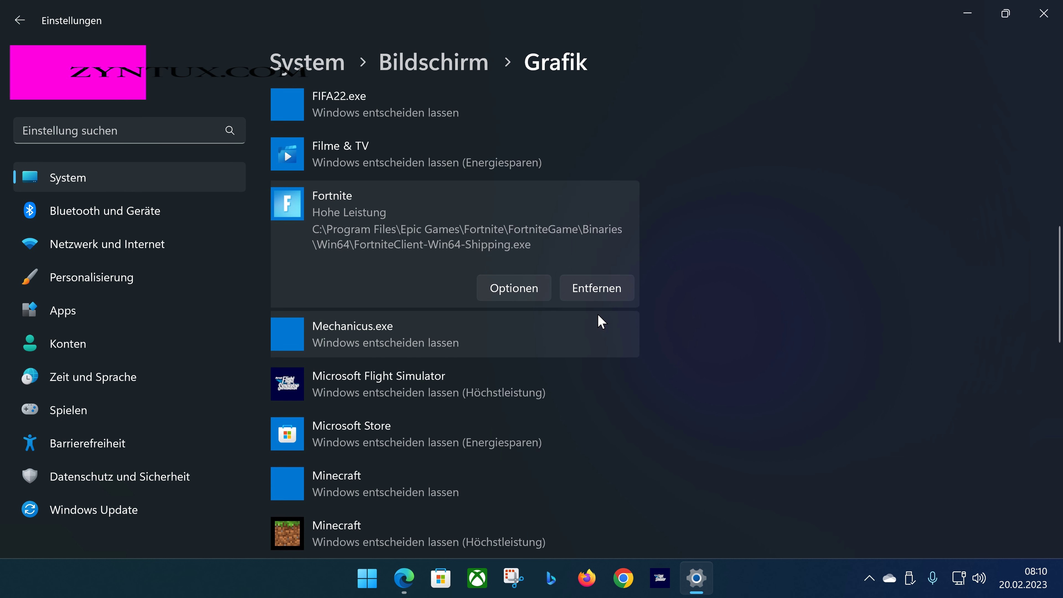
{"action": "scroll", "coordinate": [601, 316], "scroll_direction": "down", "scroll_amount": 1}
{"action": "left_click", "coordinate": [544, 339]}
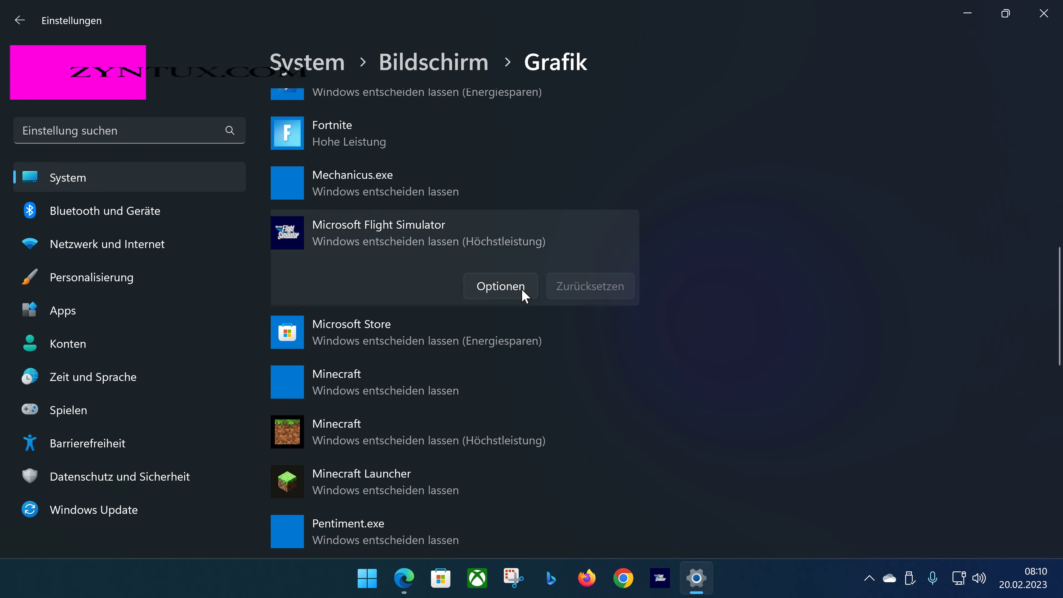
{"action": "left_click", "coordinate": [522, 291]}
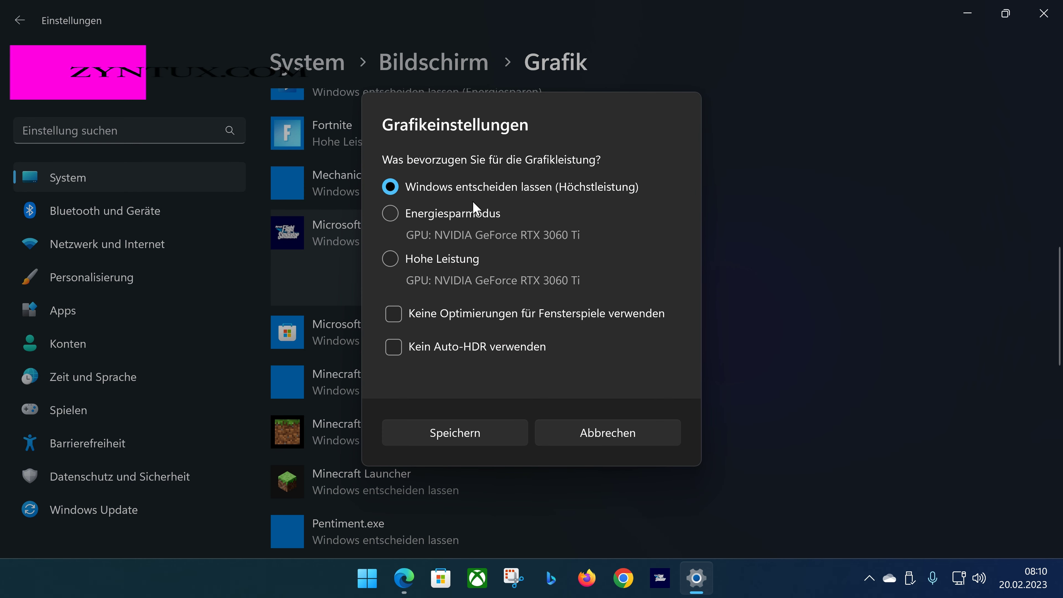
{"action": "left_click", "coordinate": [588, 435]}
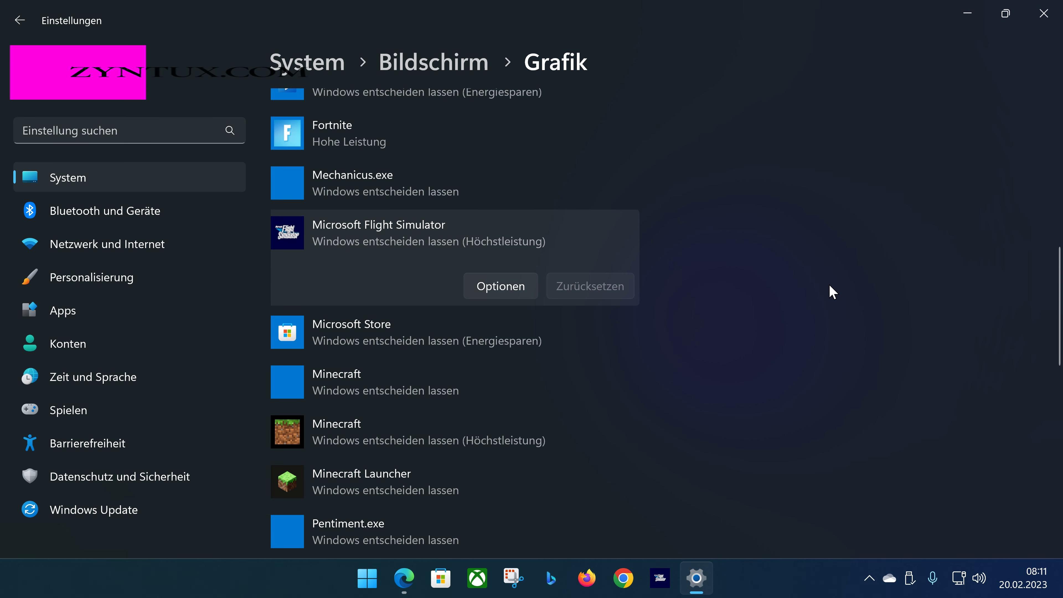
- Review the graphics preferences assigned to the games and apps throughout the list, then return to its beginning
{"action": "scroll", "coordinate": [800, 305], "scroll_direction": "up", "scroll_amount": 1}
{"action": "scroll", "coordinate": [799, 305], "scroll_direction": "up", "scroll_amount": 3}
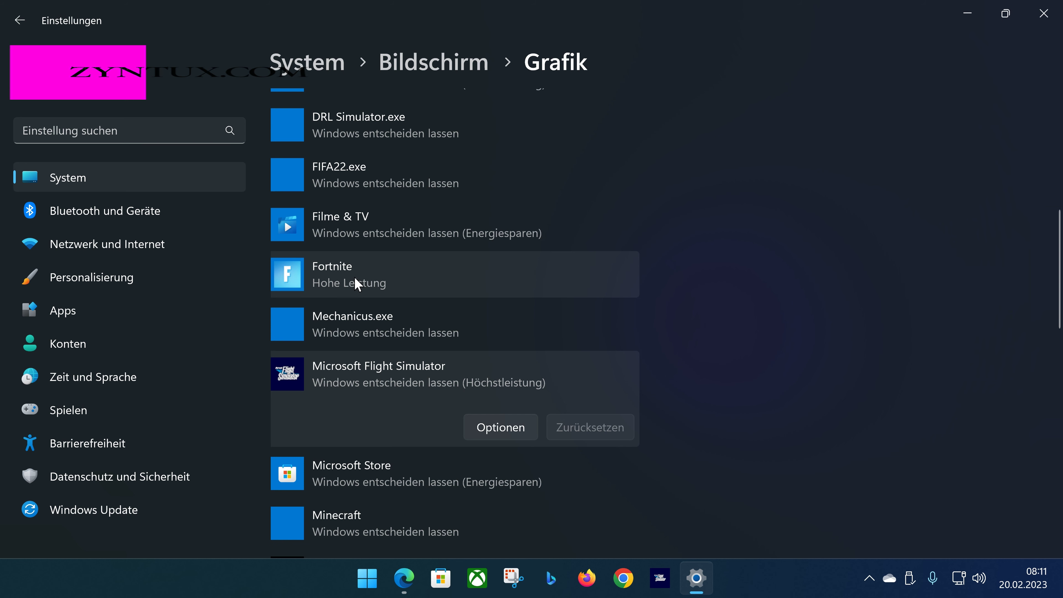
{"action": "scroll", "coordinate": [360, 285], "scroll_direction": "up", "scroll_amount": 2}
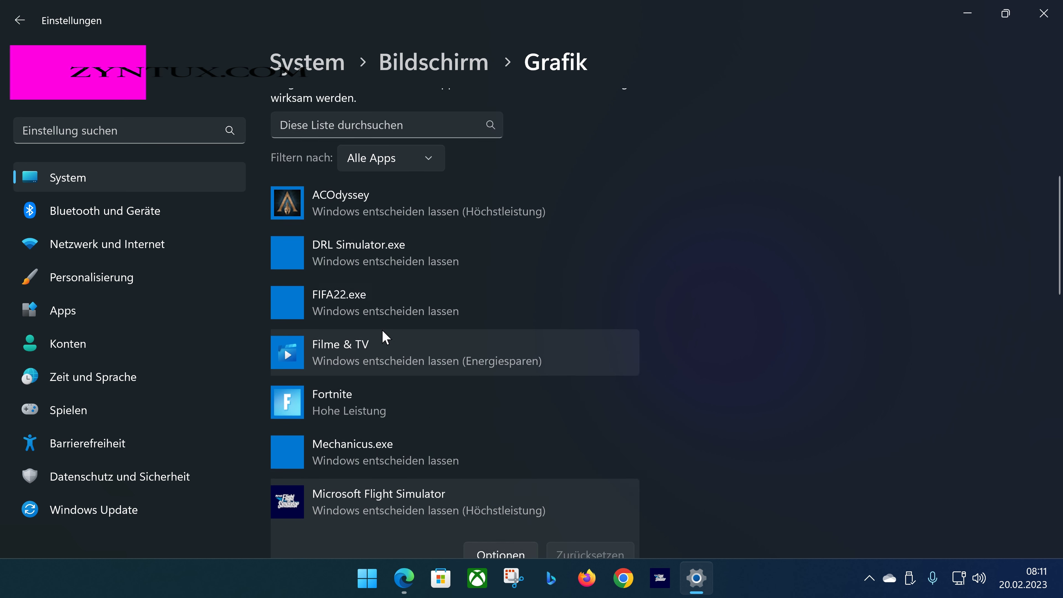
{"action": "scroll", "coordinate": [384, 338], "scroll_direction": "down", "scroll_amount": 5}
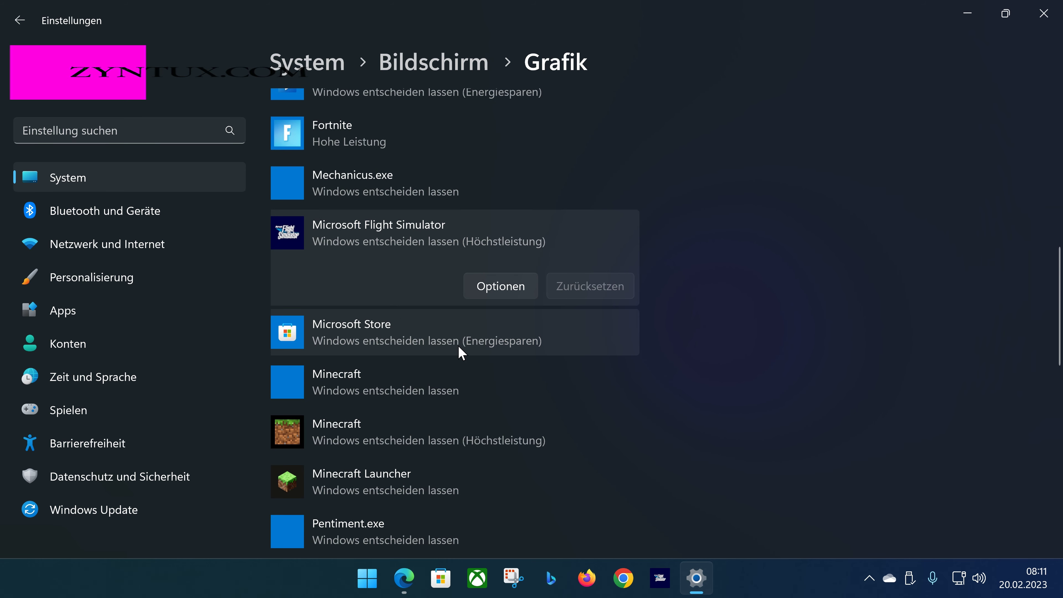
{"action": "scroll", "coordinate": [458, 350], "scroll_direction": "down", "scroll_amount": 2}
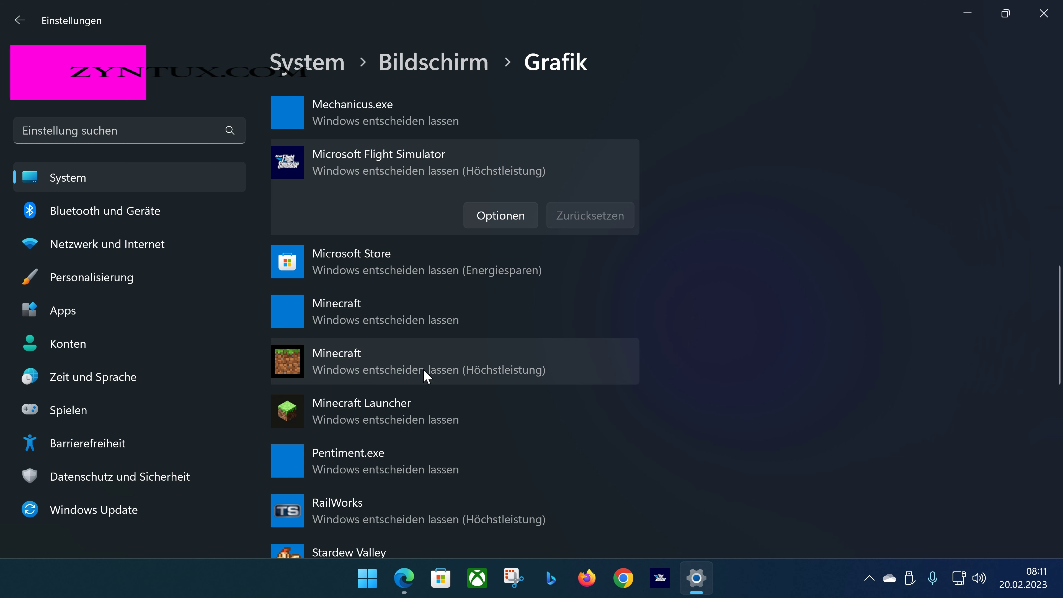
{"action": "scroll", "coordinate": [513, 335], "scroll_direction": "down", "scroll_amount": 5}
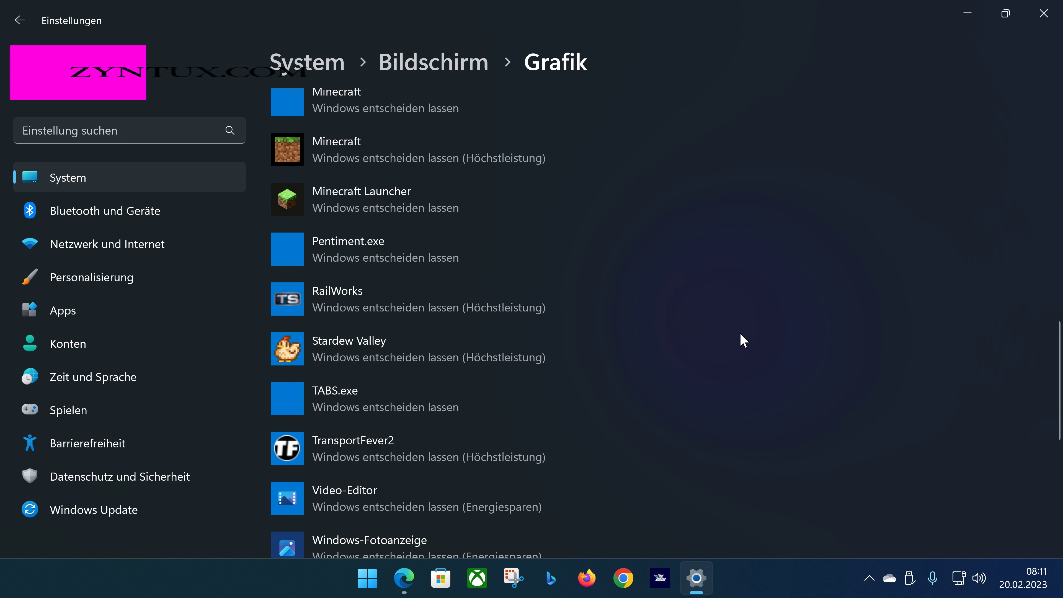
{"action": "scroll", "coordinate": [565, 341], "scroll_direction": "down", "scroll_amount": 2}
{"action": "scroll", "coordinate": [543, 365], "scroll_direction": "down", "scroll_amount": 3}
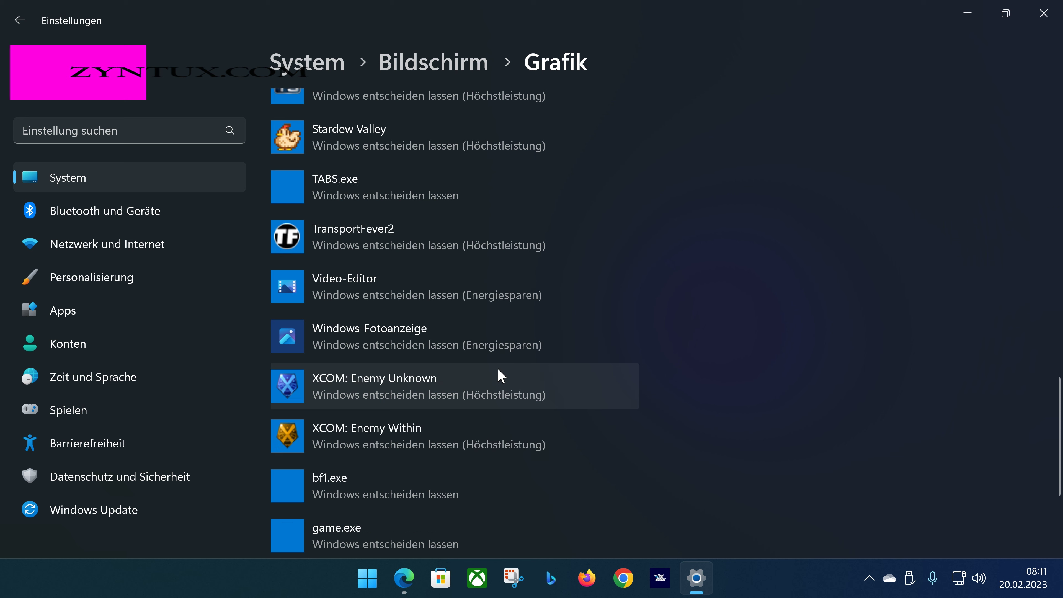
{"action": "scroll", "coordinate": [522, 385], "scroll_direction": "down", "scroll_amount": 2}
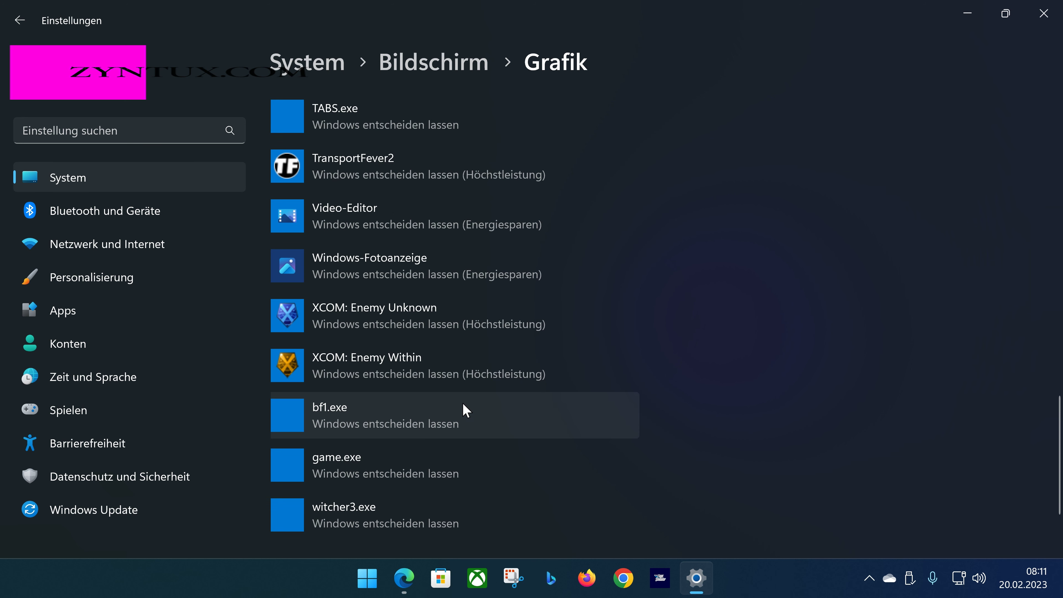
{"action": "scroll", "coordinate": [468, 407], "scroll_direction": "down", "scroll_amount": 3}
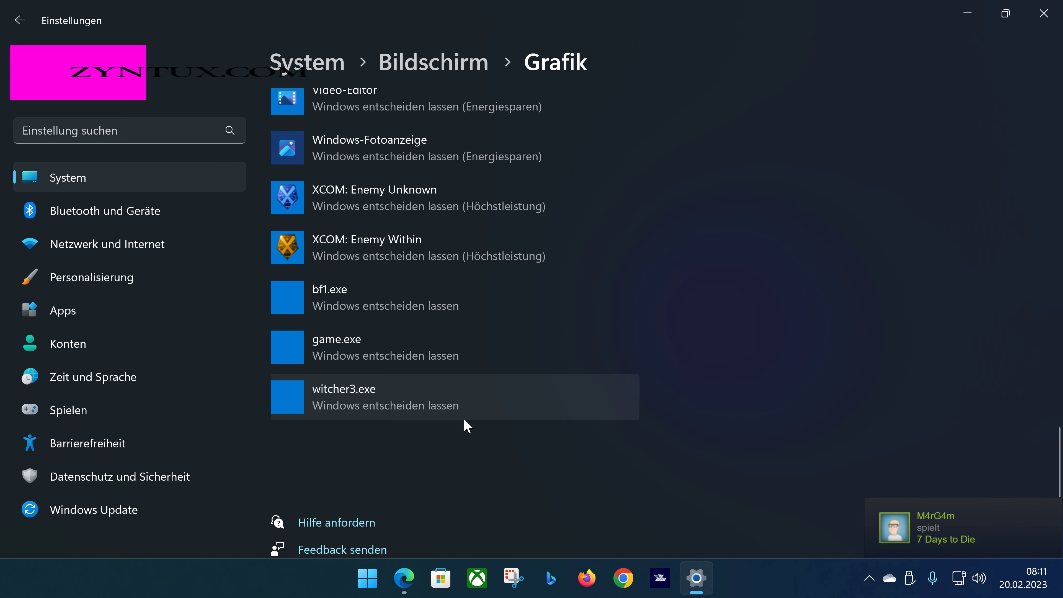
{"action": "scroll", "coordinate": [463, 419], "scroll_direction": "up", "scroll_amount": 15}
{"action": "scroll", "coordinate": [458, 417], "scroll_direction": "up", "scroll_amount": 10}
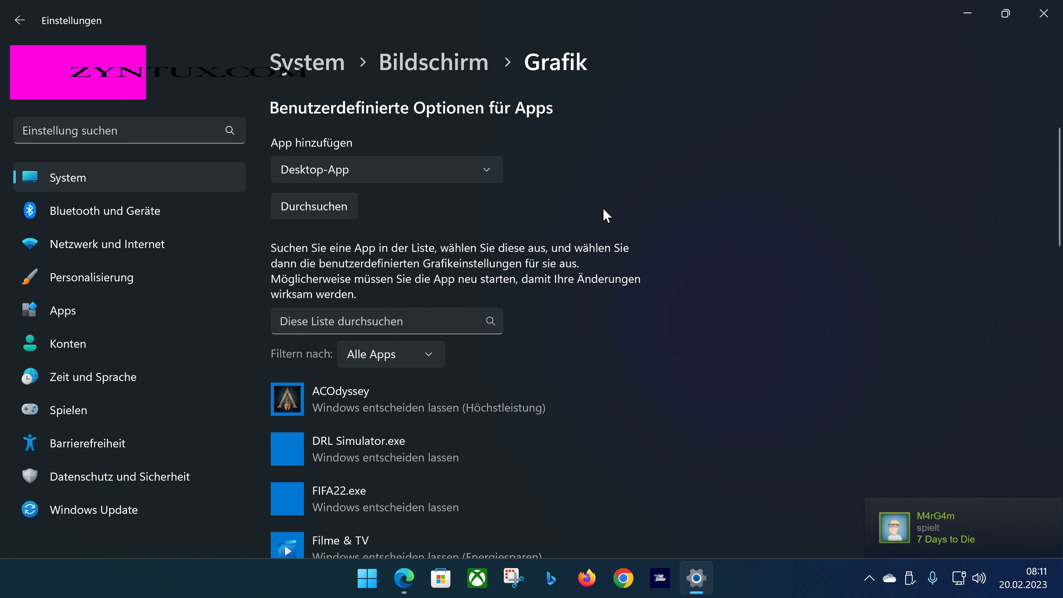
- Add the Microsoft Store app EVERSPACE 2 to the list of apps with custom graphics options
{"action": "scroll", "coordinate": [606, 215], "scroll_direction": "up", "scroll_amount": 1}
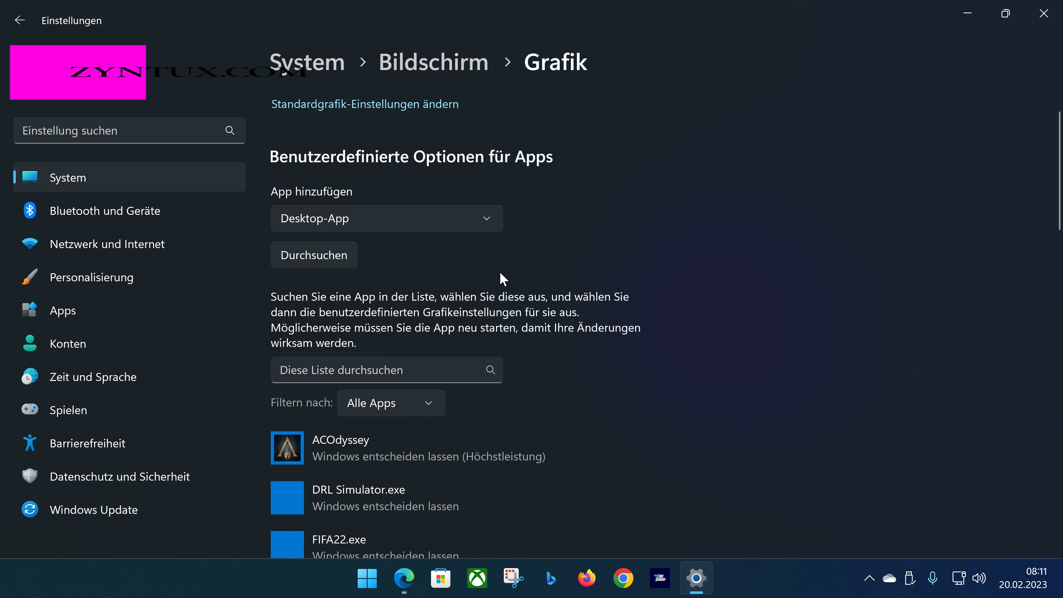
{"action": "scroll", "coordinate": [502, 277], "scroll_direction": "up", "scroll_amount": 1}
{"action": "left_click", "coordinate": [353, 270]}
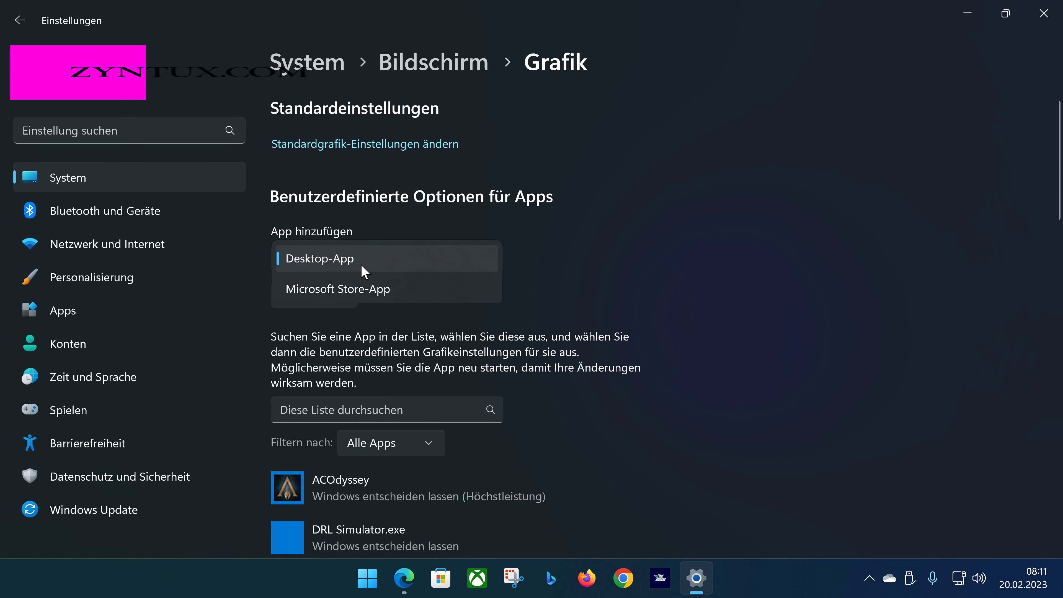
{"action": "left_click", "coordinate": [351, 290]}
{"action": "left_click", "coordinate": [341, 296]}
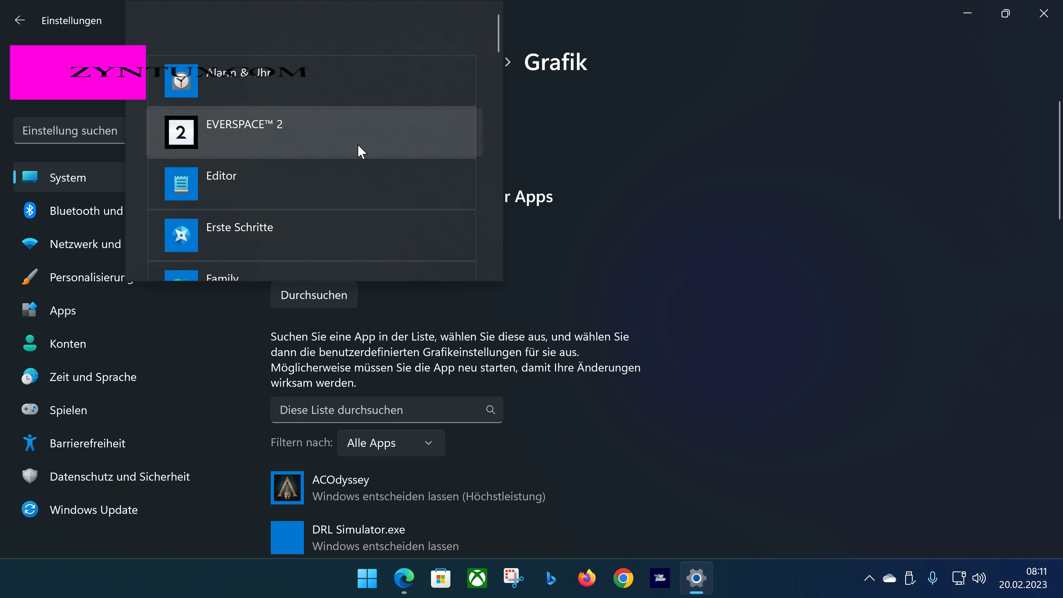
{"action": "left_click", "coordinate": [361, 150]}
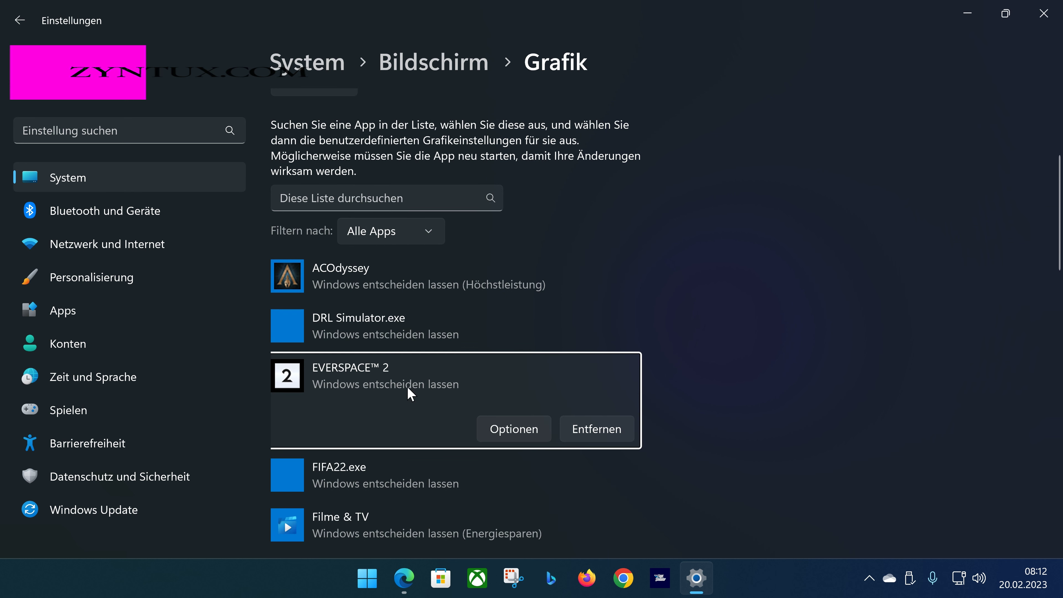
- Set EVERSPACE 2's graphics preference to Hohe Leistung and save it
{"action": "left_click", "coordinate": [497, 435]}
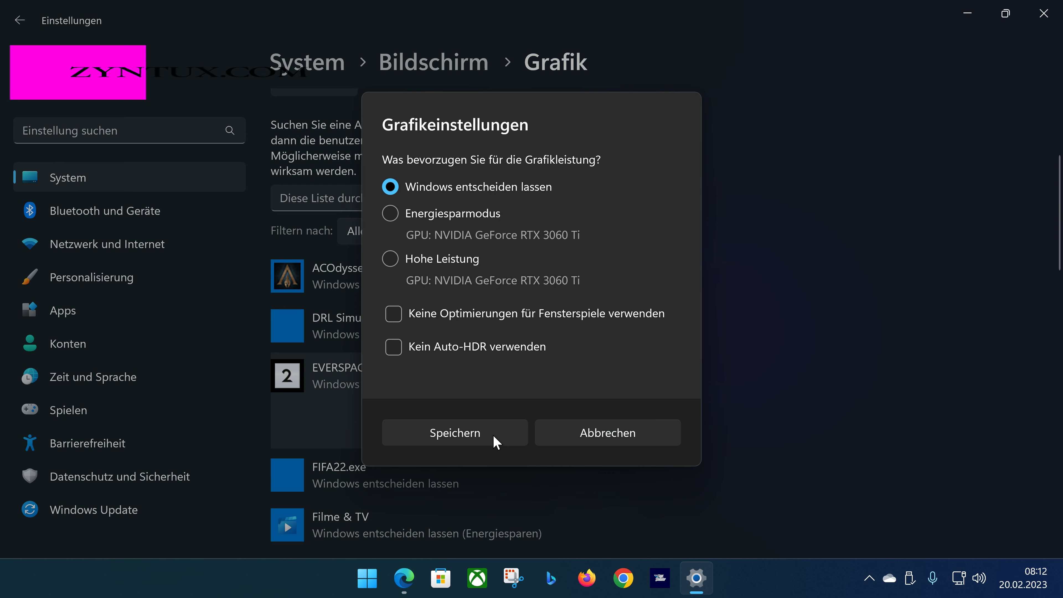
{"action": "left_click", "coordinate": [390, 258]}
{"action": "left_click", "coordinate": [491, 431]}
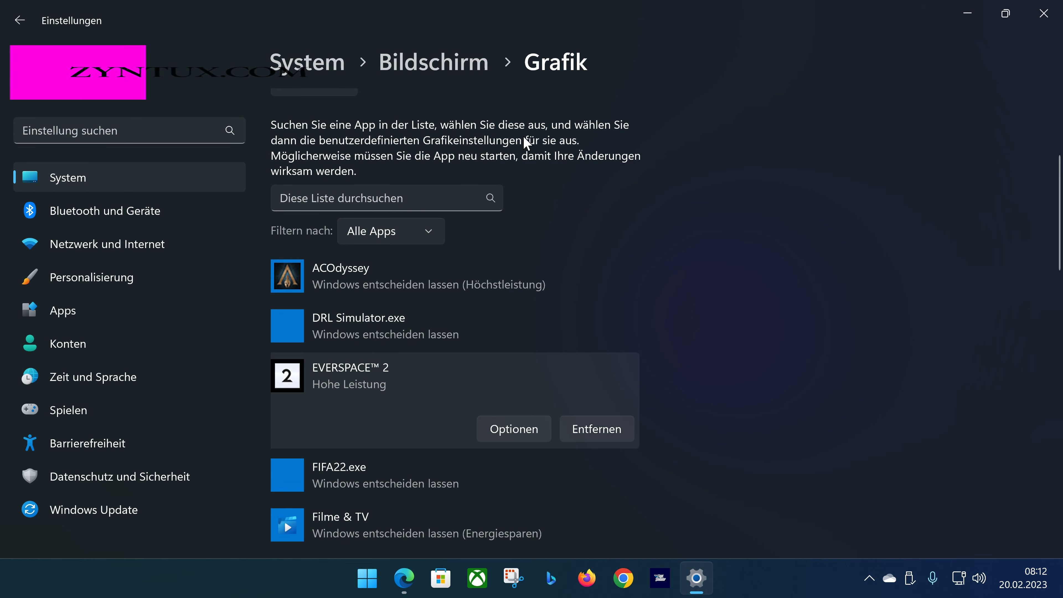
- Add Mount & Blade II: Bannerlord to the apps with custom graphics options and close the settings window
{"action": "scroll", "coordinate": [852, 237], "scroll_direction": "down", "scroll_amount": 6}
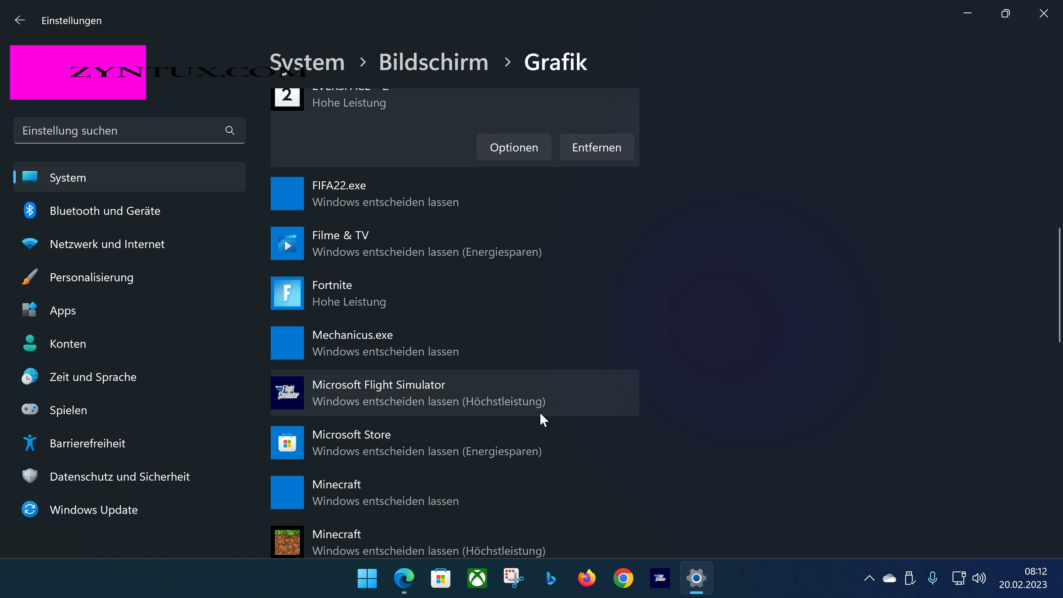
{"action": "scroll", "coordinate": [712, 335], "scroll_direction": "down", "scroll_amount": 3}
{"action": "scroll", "coordinate": [619, 381], "scroll_direction": "down", "scroll_amount": 10}
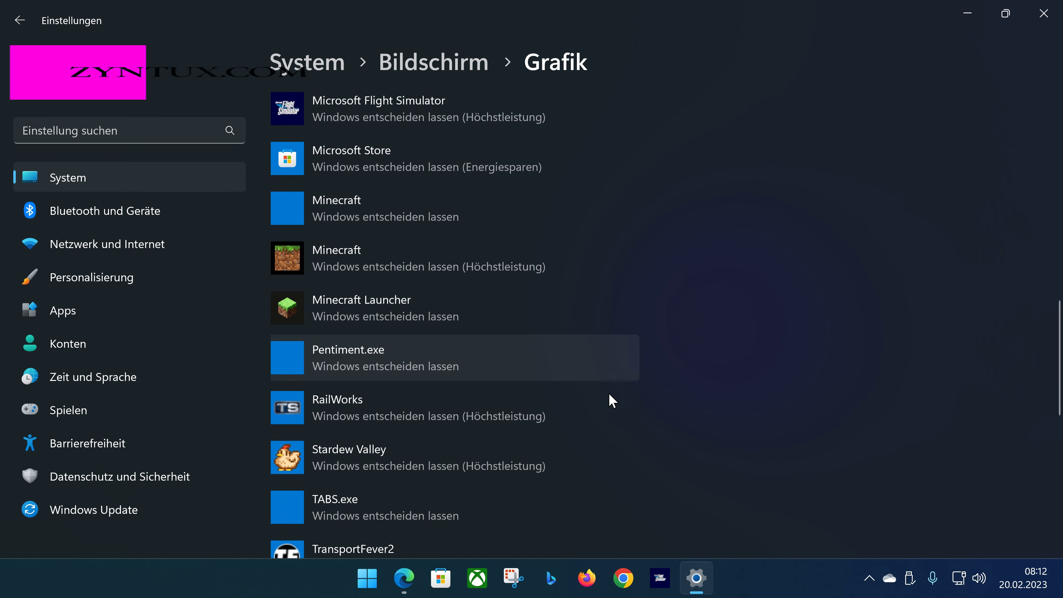
{"action": "scroll", "coordinate": [653, 331], "scroll_direction": "up", "scroll_amount": 20}
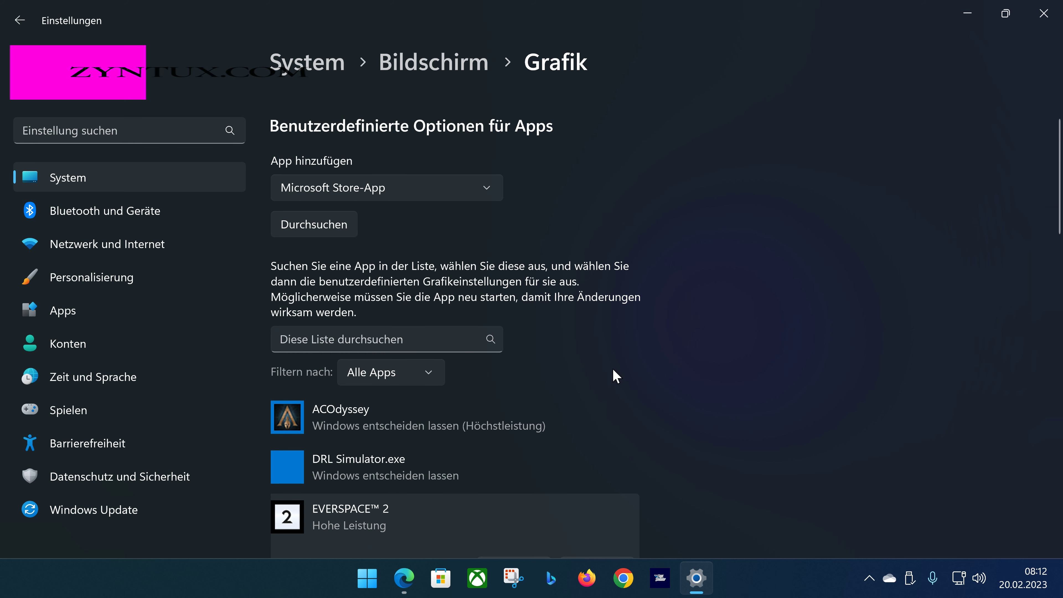
{"action": "scroll", "coordinate": [616, 375], "scroll_direction": "down", "scroll_amount": 15}
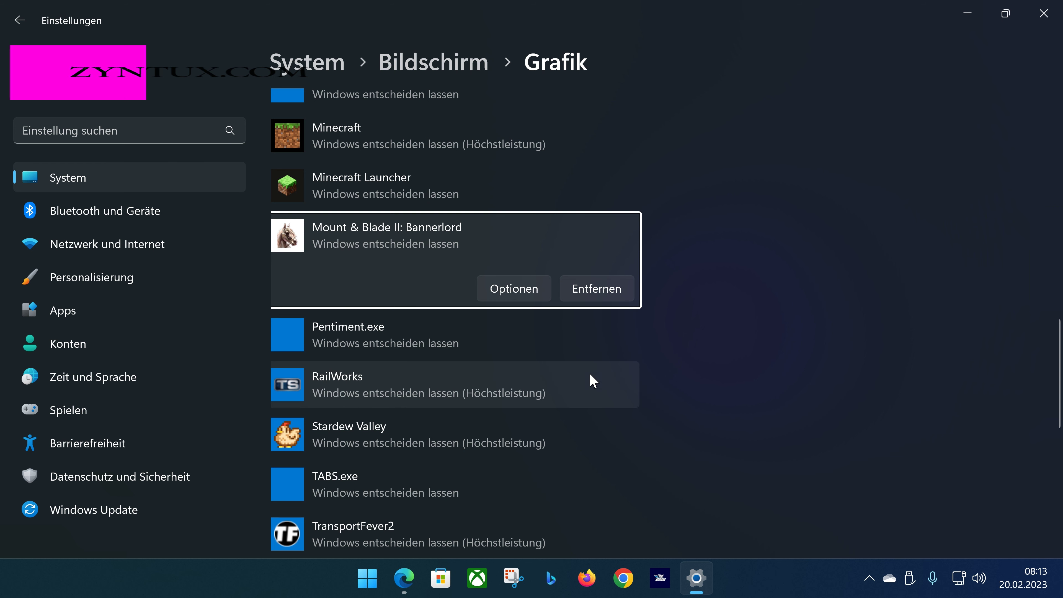
{"action": "left_click", "coordinate": [1059, 4]}
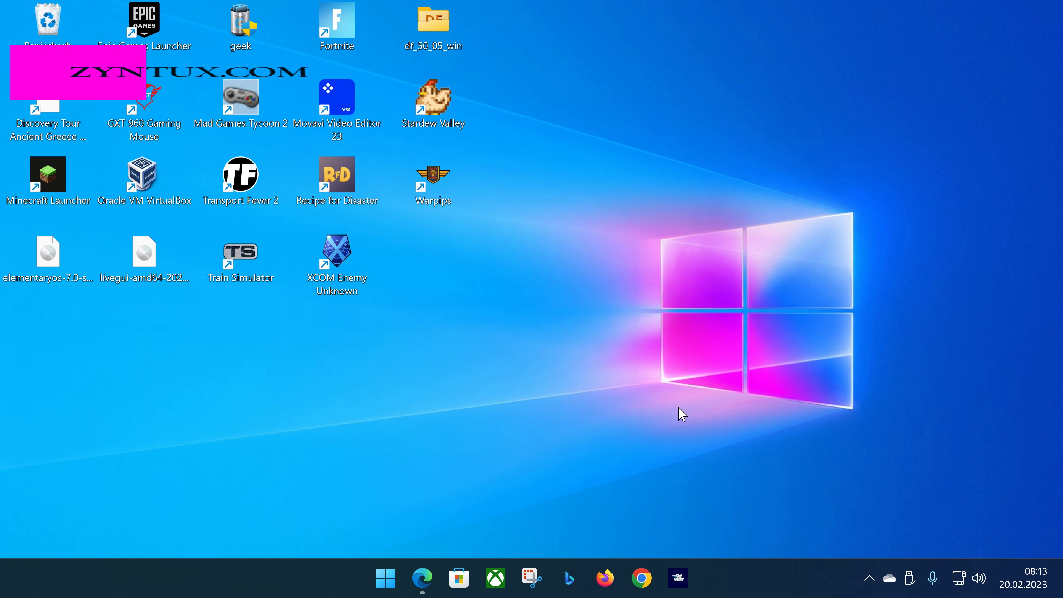
- Open NVIDIA GeForce Experience and scan the computer for games and apps
{"action": "left_click", "coordinate": [871, 571]}
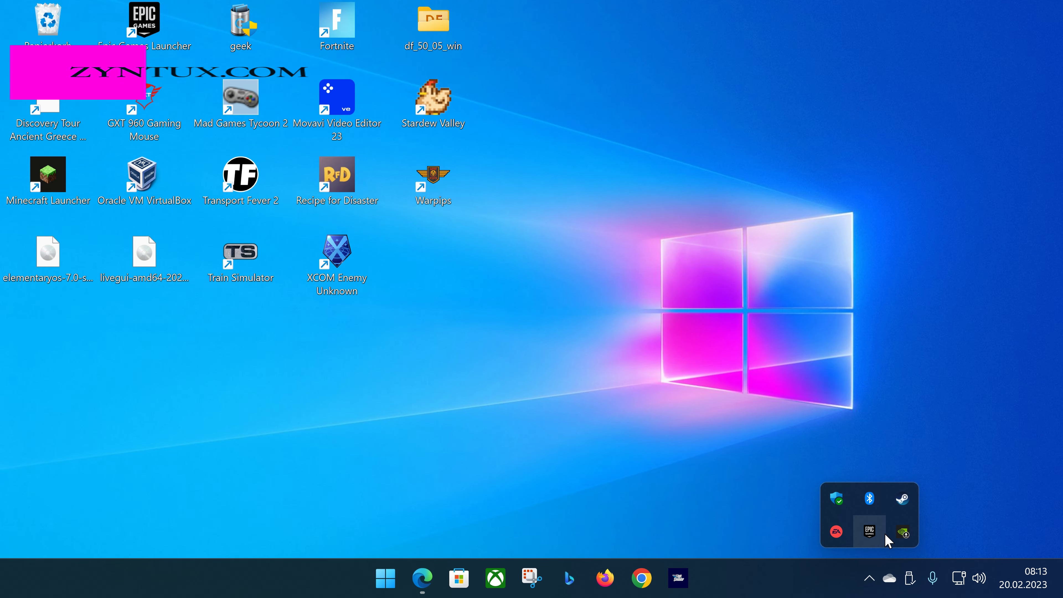
{"action": "right_click", "coordinate": [903, 533]}
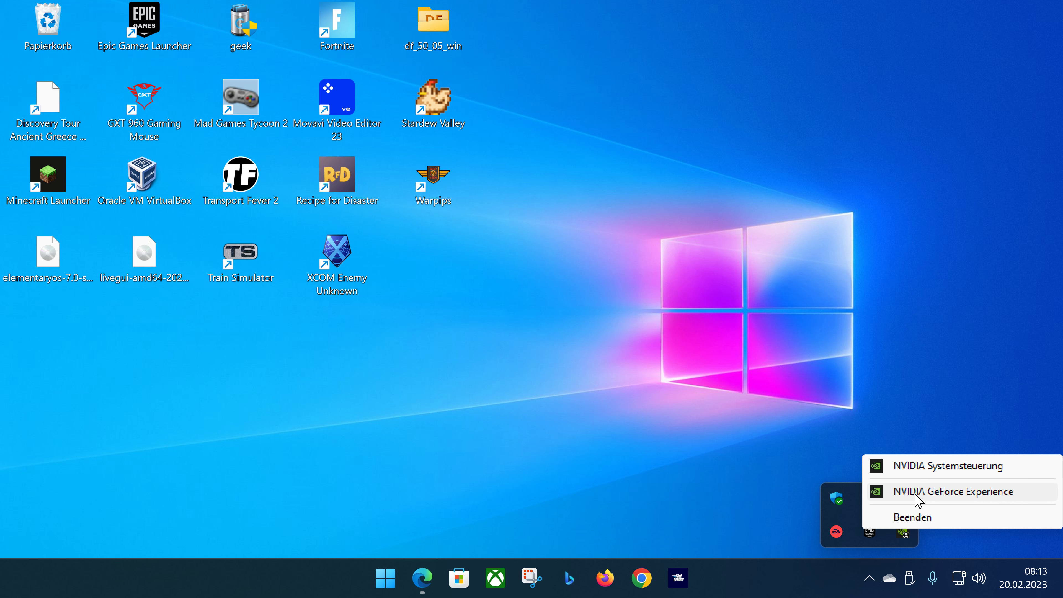
{"action": "left_click", "coordinate": [916, 495]}
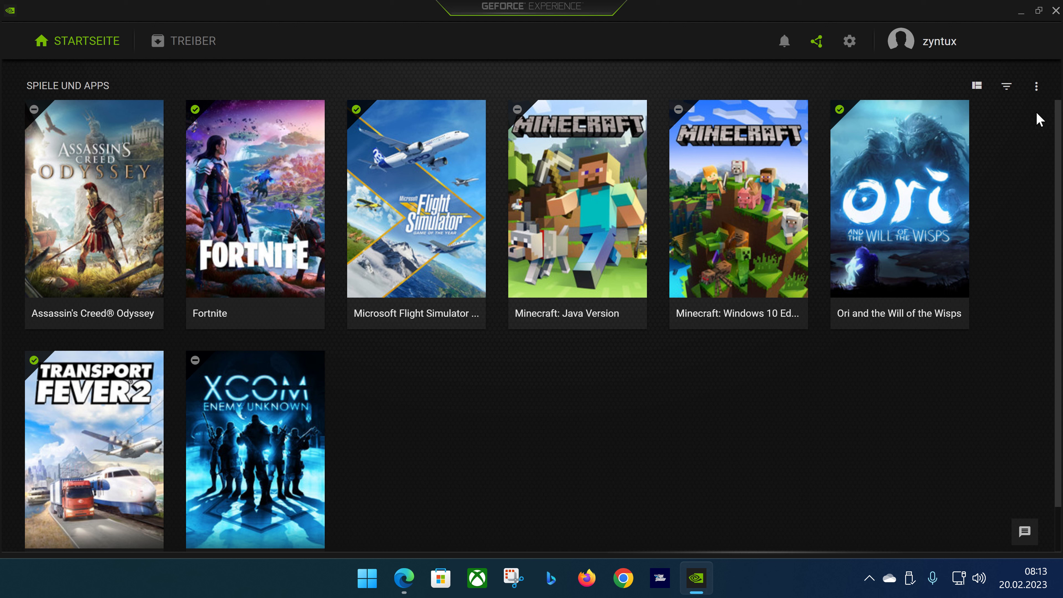
{"action": "left_click", "coordinate": [1037, 89]}
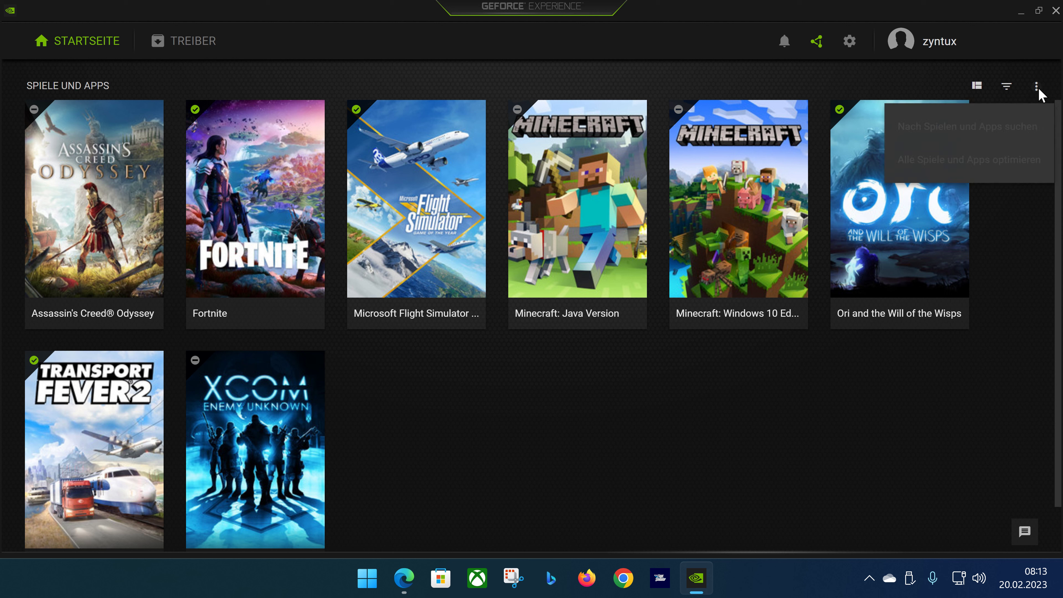
{"action": "left_click", "coordinate": [987, 133]}
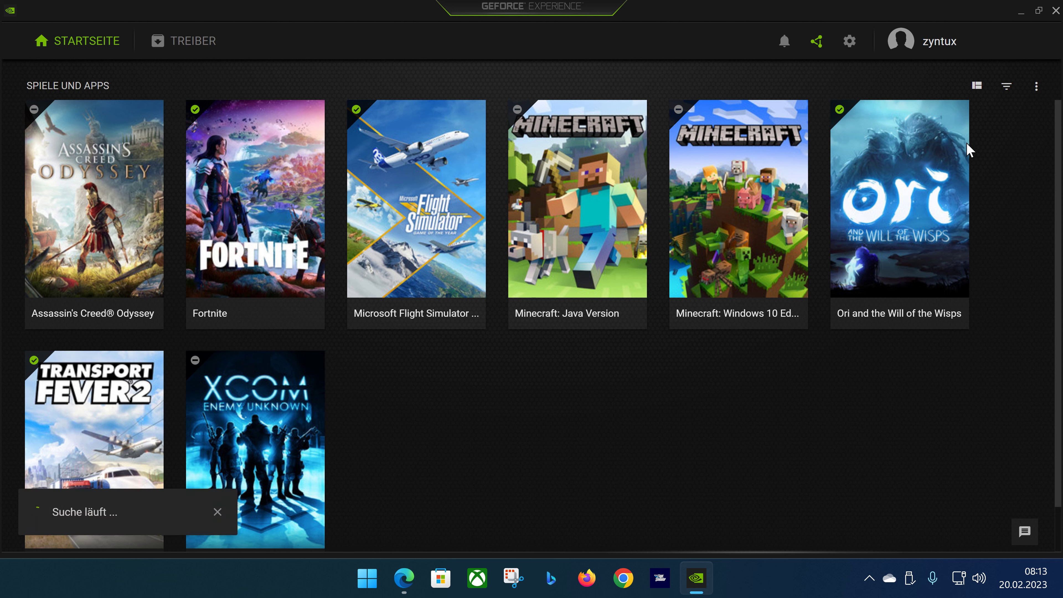
{"action": "mouse_move", "coordinate": [951, 163]}
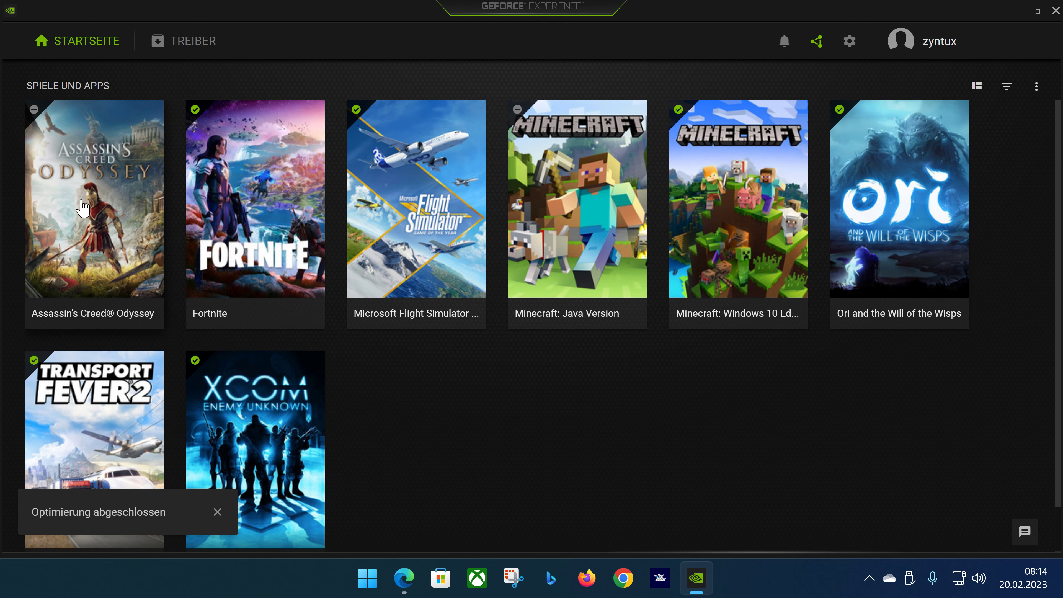
- Inspect the optimal settings suggested for Assassin's Creed Odyssey, return to the game overview and look over the games
{"action": "mouse_move", "coordinate": [82, 203]}
{"action": "left_click", "coordinate": [82, 226]}
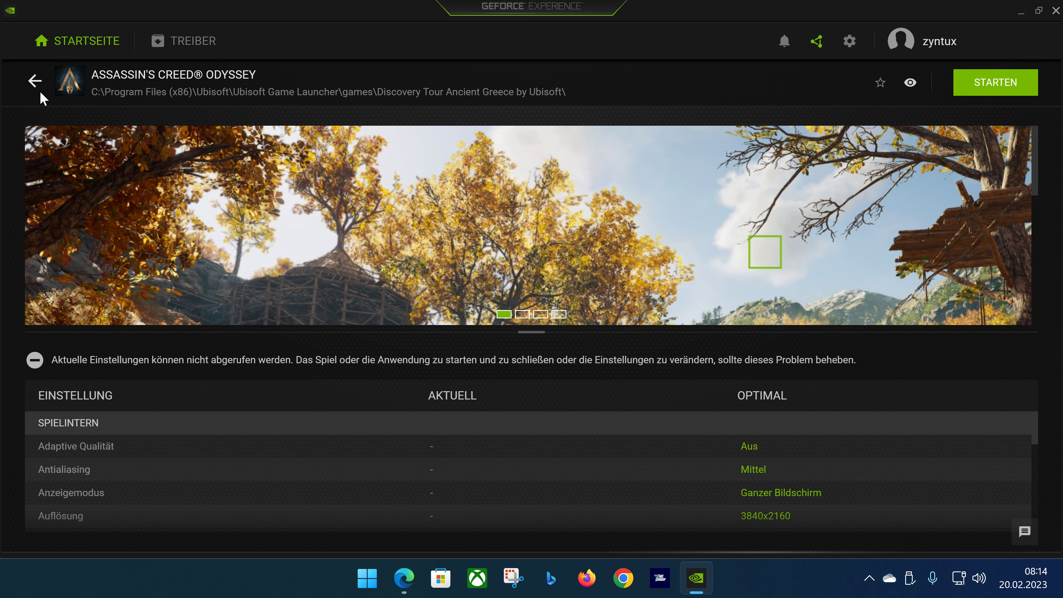
{"action": "left_click", "coordinate": [34, 81]}
{"action": "mouse_move", "coordinate": [902, 162]}
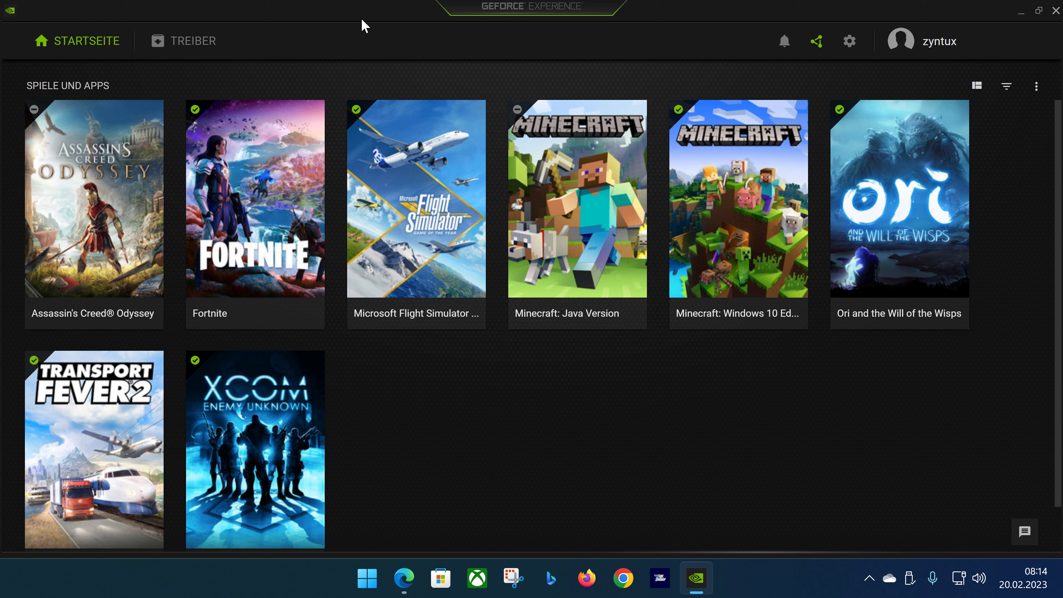
{"action": "mouse_move", "coordinate": [443, 289]}
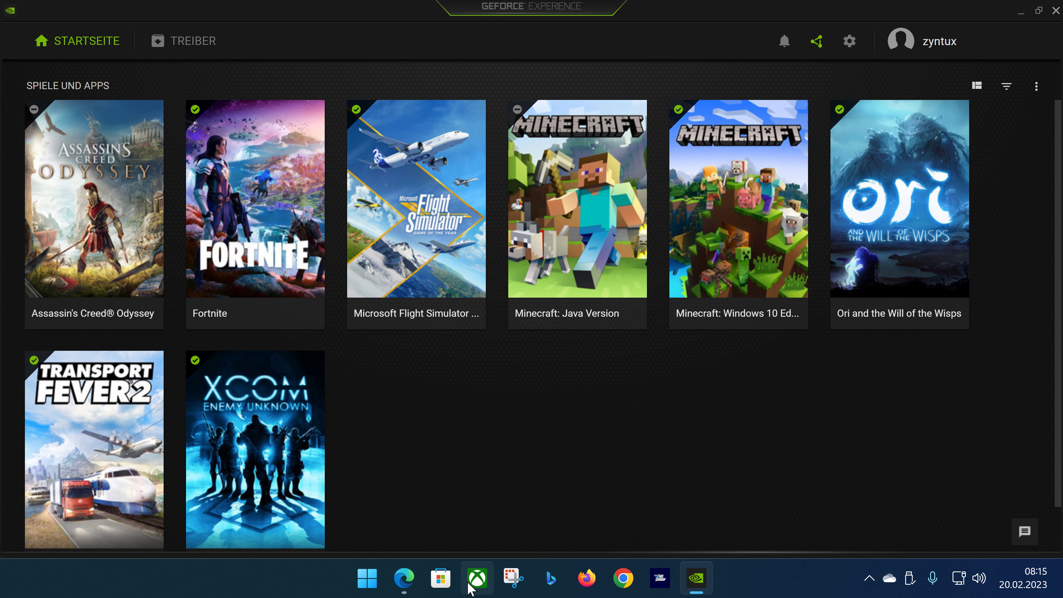
{"action": "mouse_move", "coordinate": [601, 323]}
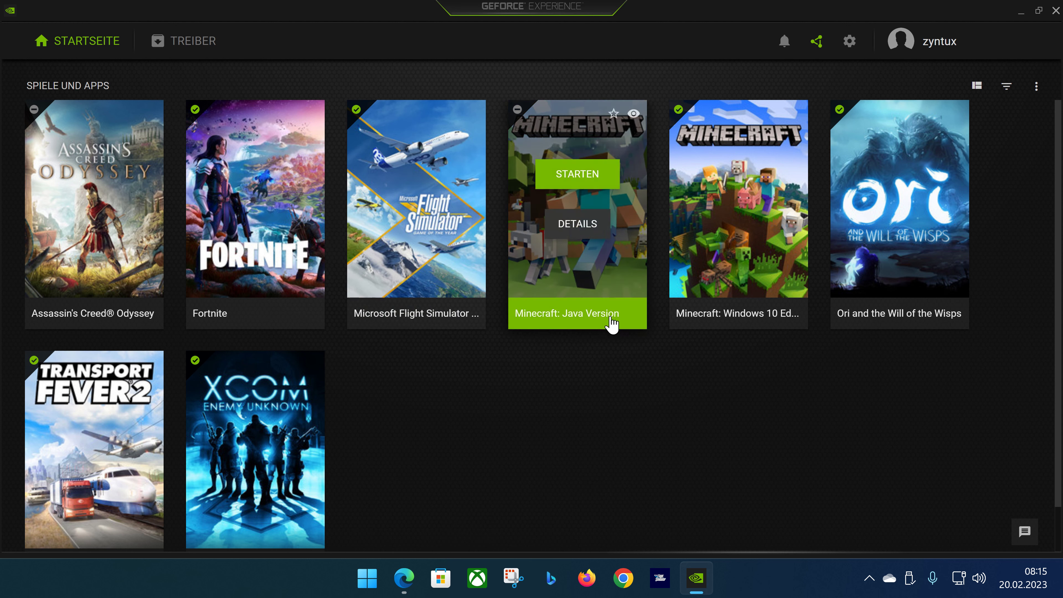
- Close GeForce Experience and open the NVIDIA Systemsteuerung, positioning its window so the whole of it fits on screen
{"action": "double_click", "coordinate": [919, 12]}
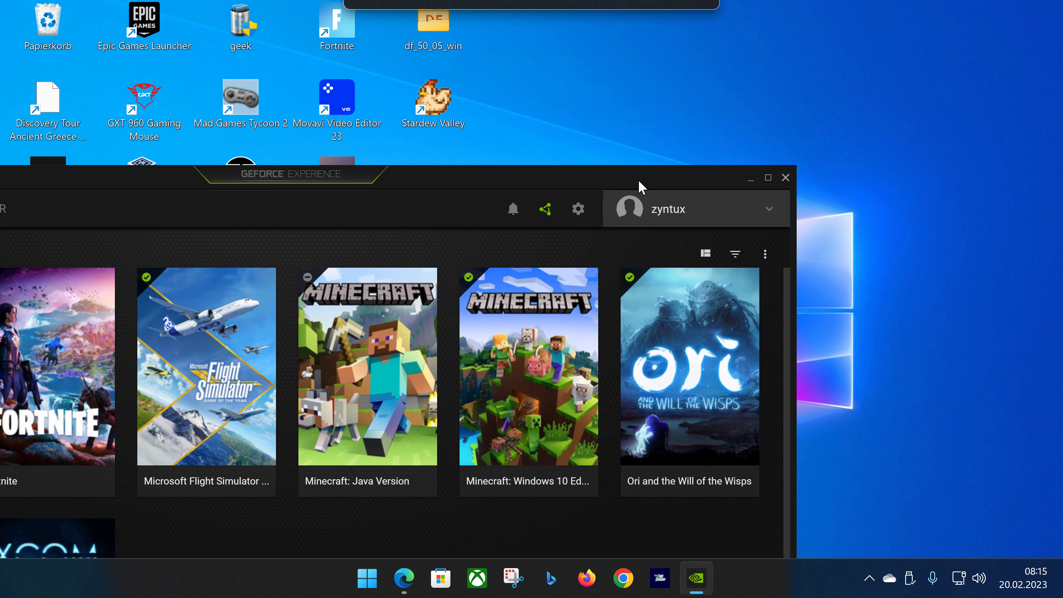
{"action": "left_click", "coordinate": [786, 179]}
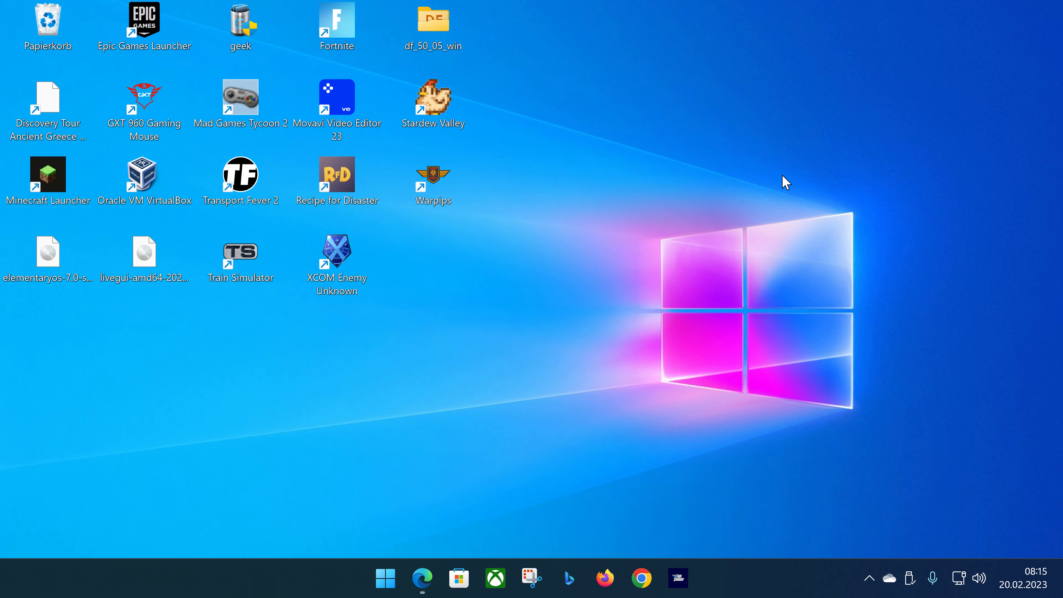
{"action": "left_click", "coordinate": [870, 580]}
{"action": "right_click", "coordinate": [902, 533]}
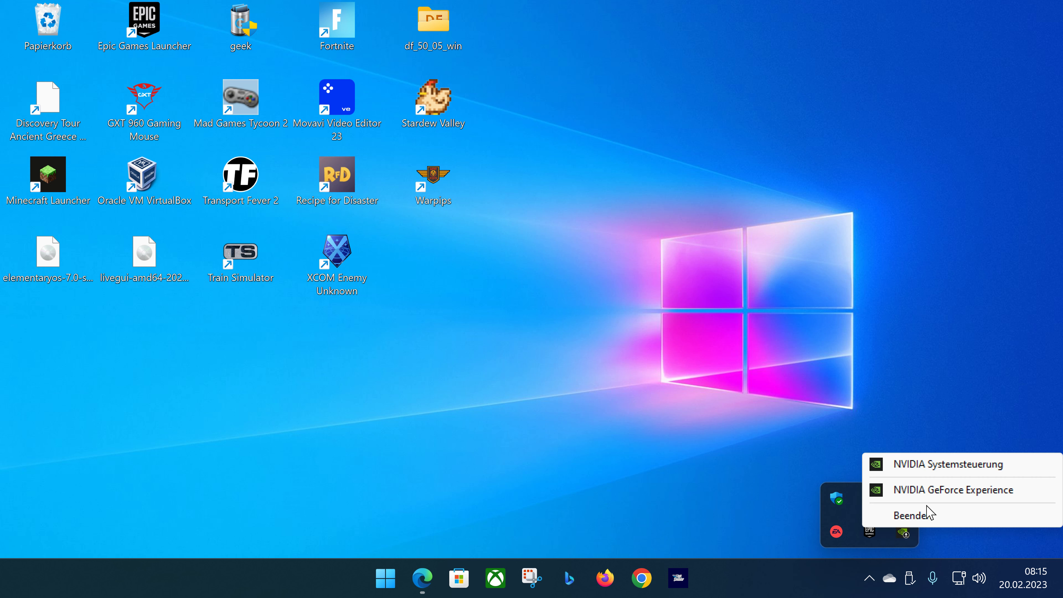
{"action": "left_click", "coordinate": [916, 466]}
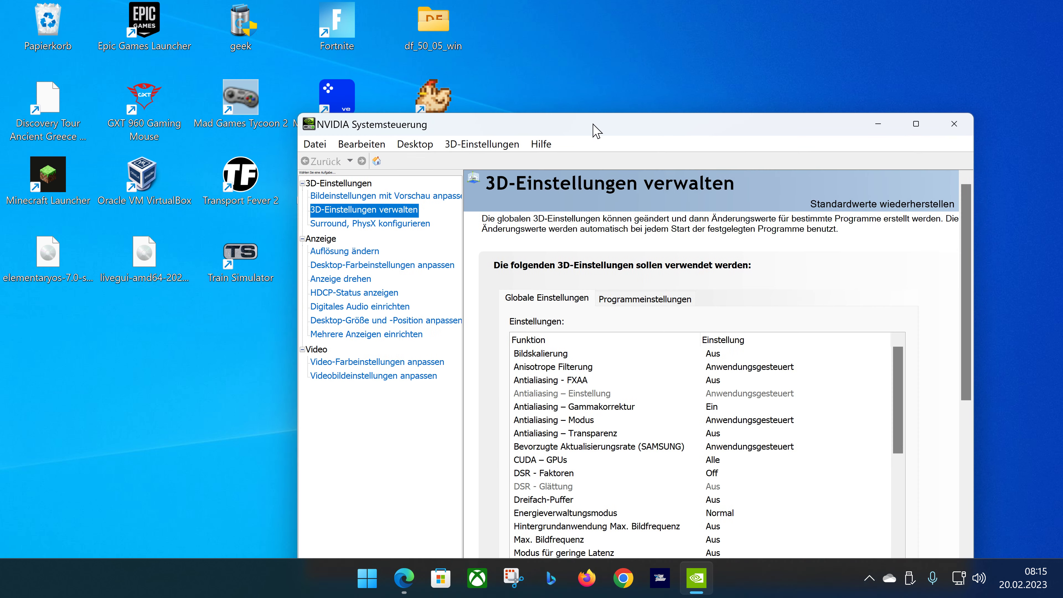
{"action": "left_click_drag", "start_coordinate": [593, 119], "coordinate": [589, 38]}
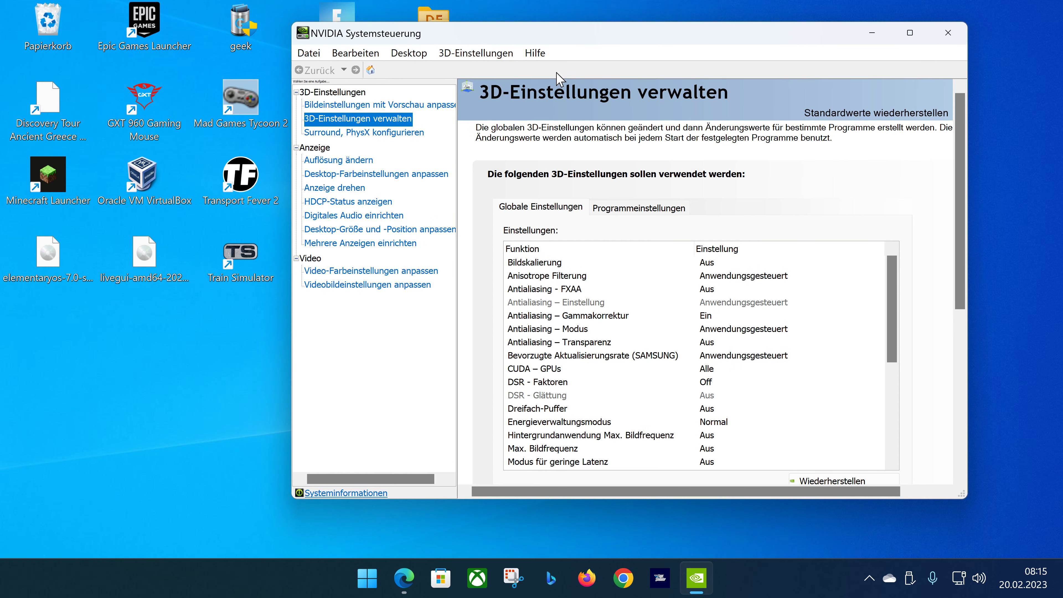
- Examine the global settings under 3D-Einstellungen verwalten
{"action": "left_click", "coordinate": [327, 93]}
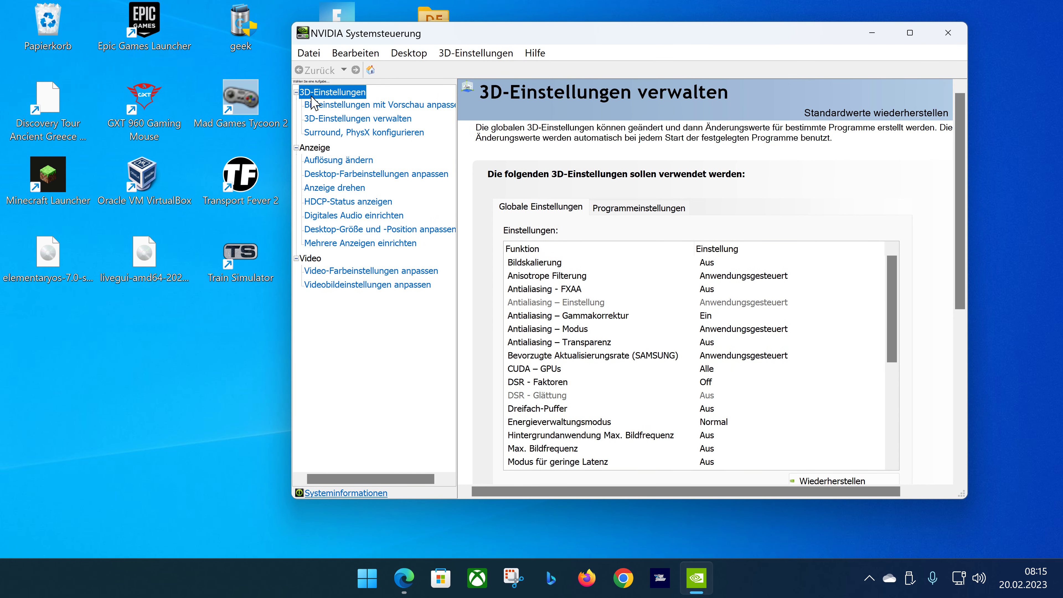
{"action": "left_click", "coordinate": [349, 121]}
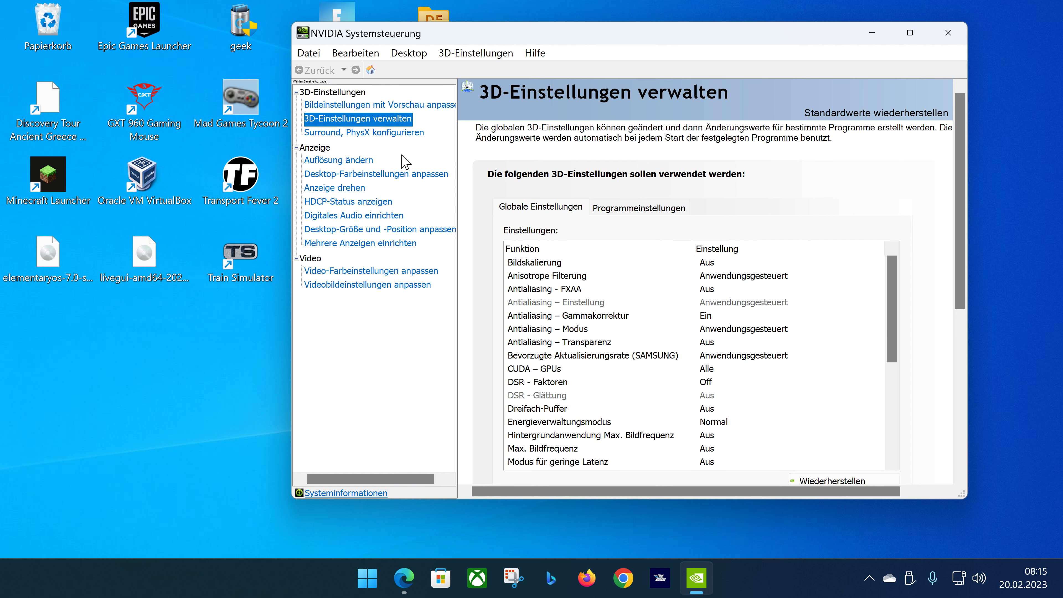
{"action": "left_click", "coordinate": [390, 134]}
{"action": "key", "text": "Up"}
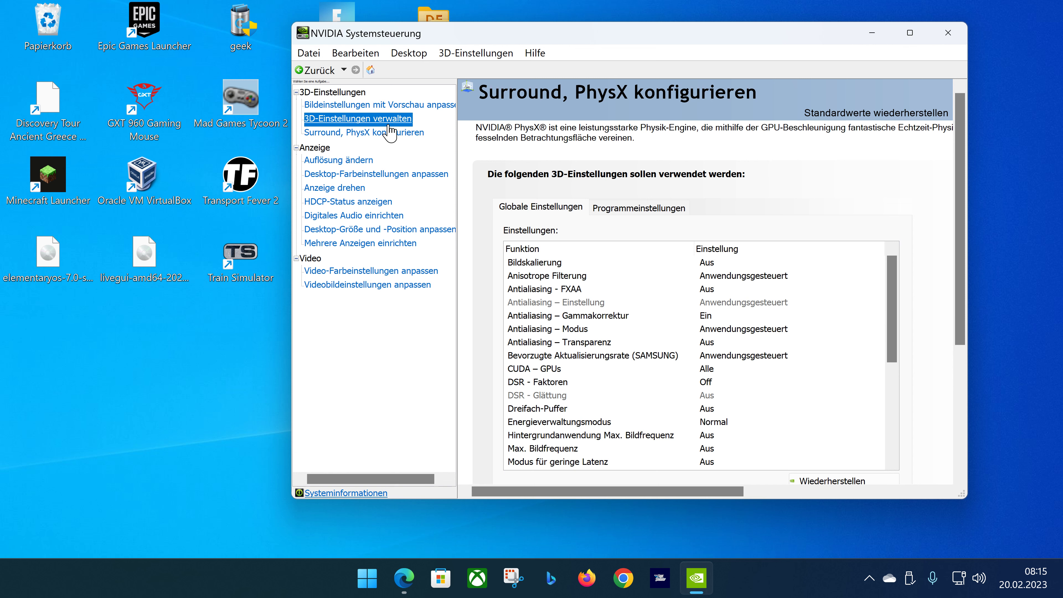
{"action": "scroll", "coordinate": [787, 327], "scroll_direction": "down", "scroll_amount": 5}
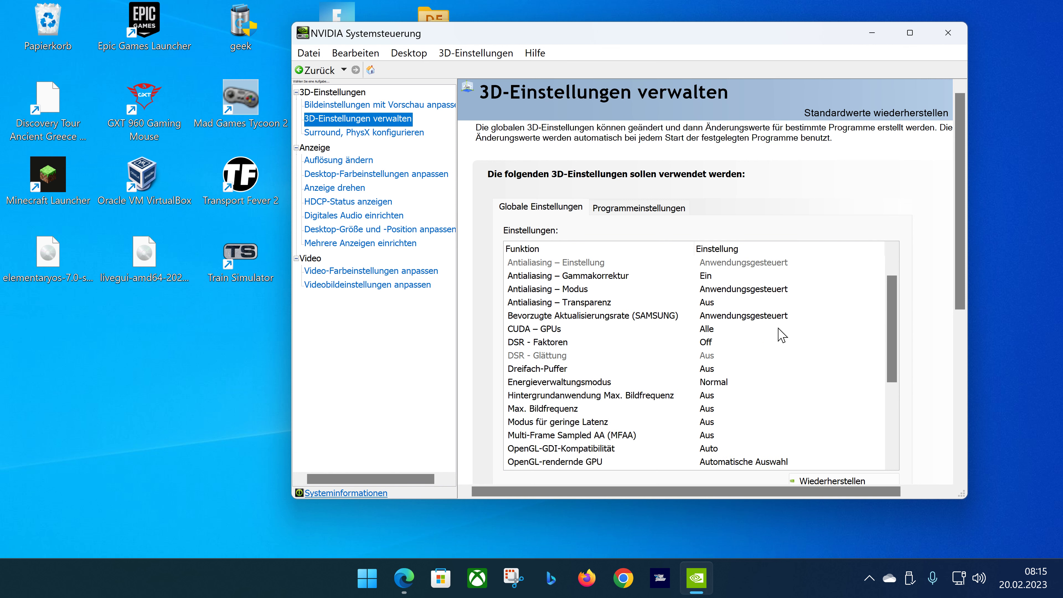
{"action": "scroll", "coordinate": [789, 348], "scroll_direction": "up", "scroll_amount": 4}
{"action": "scroll", "coordinate": [794, 390], "scroll_direction": "up", "scroll_amount": 1}
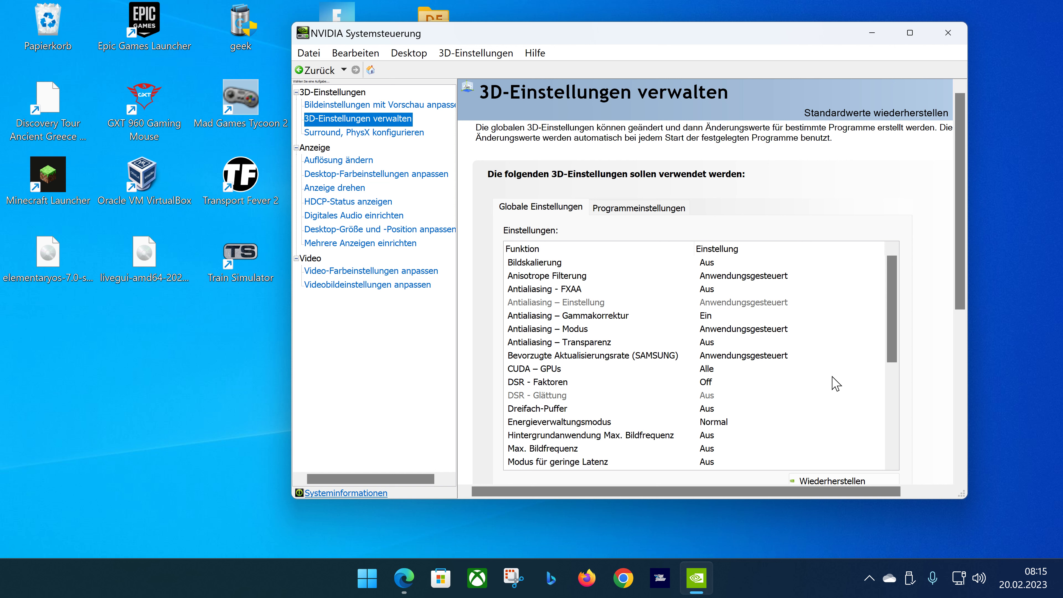
- Set Umgebungsverdeckung to Leistung in the global 3D settings
{"action": "scroll", "coordinate": [596, 272], "scroll_direction": "down", "scroll_amount": 5}
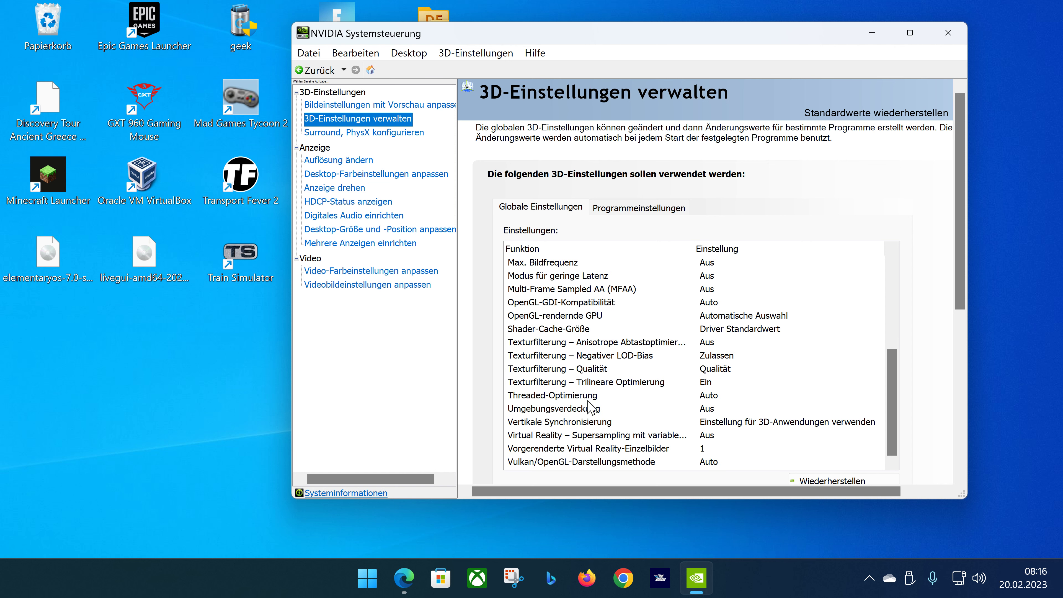
{"action": "left_click", "coordinate": [586, 410]}
{"action": "left_click", "coordinate": [838, 409]}
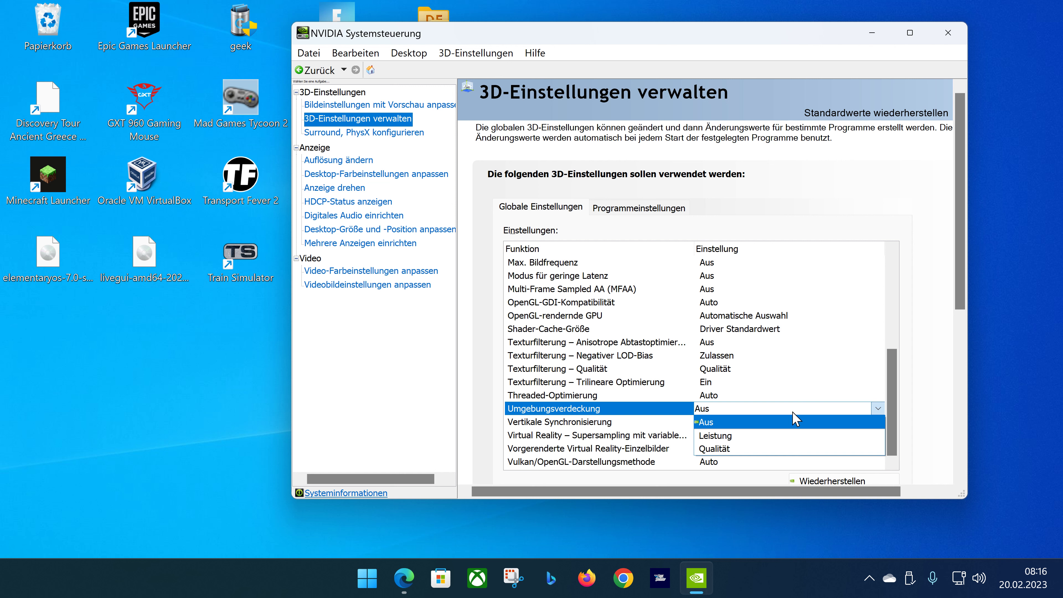
{"action": "left_click", "coordinate": [795, 435]}
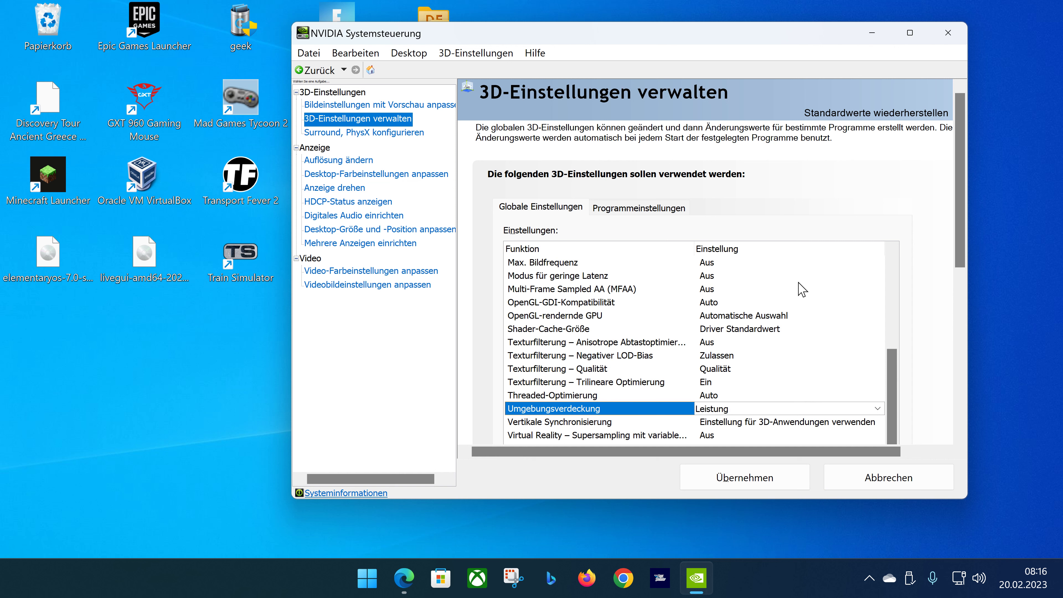
{"action": "scroll", "coordinate": [785, 352], "scroll_direction": "up", "scroll_amount": 5}
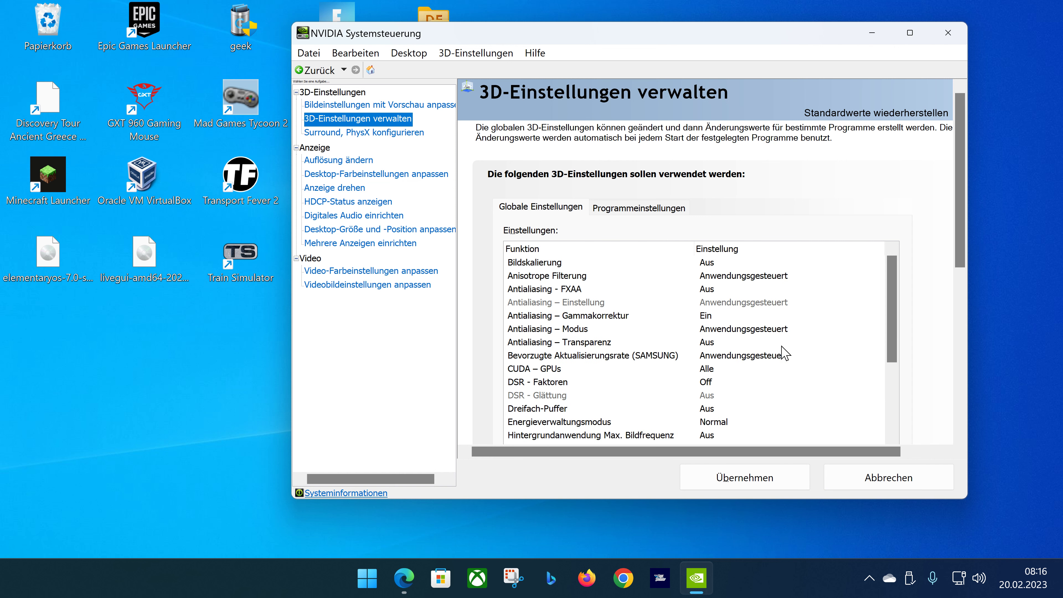
- Set Anisotrope Filterung to 16x in the global 3D settings
{"action": "scroll", "coordinate": [786, 354], "scroll_direction": "down", "scroll_amount": 1}
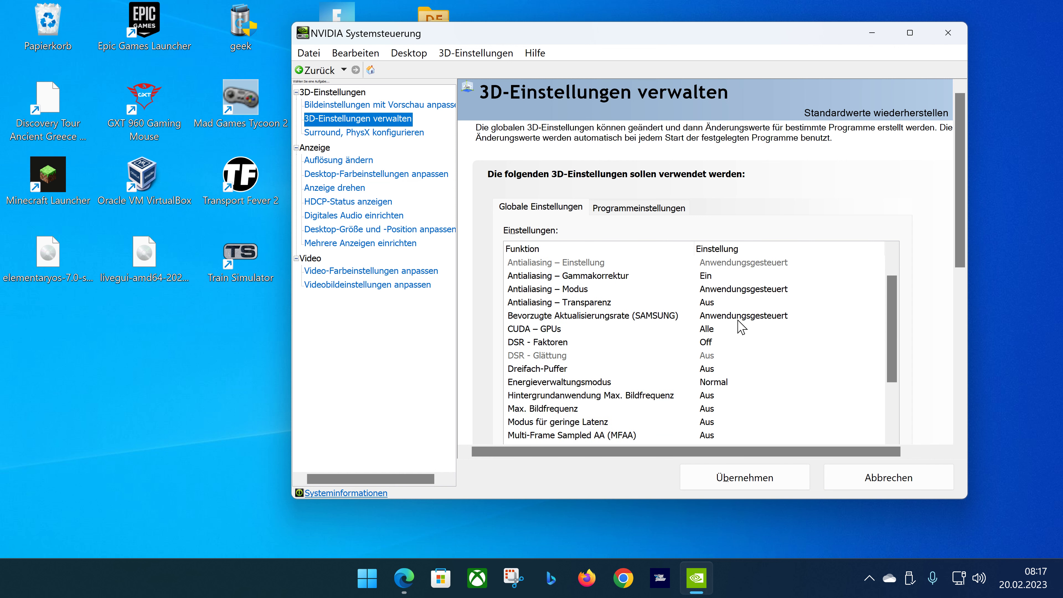
{"action": "scroll", "coordinate": [741, 327], "scroll_direction": "up", "scroll_amount": 1}
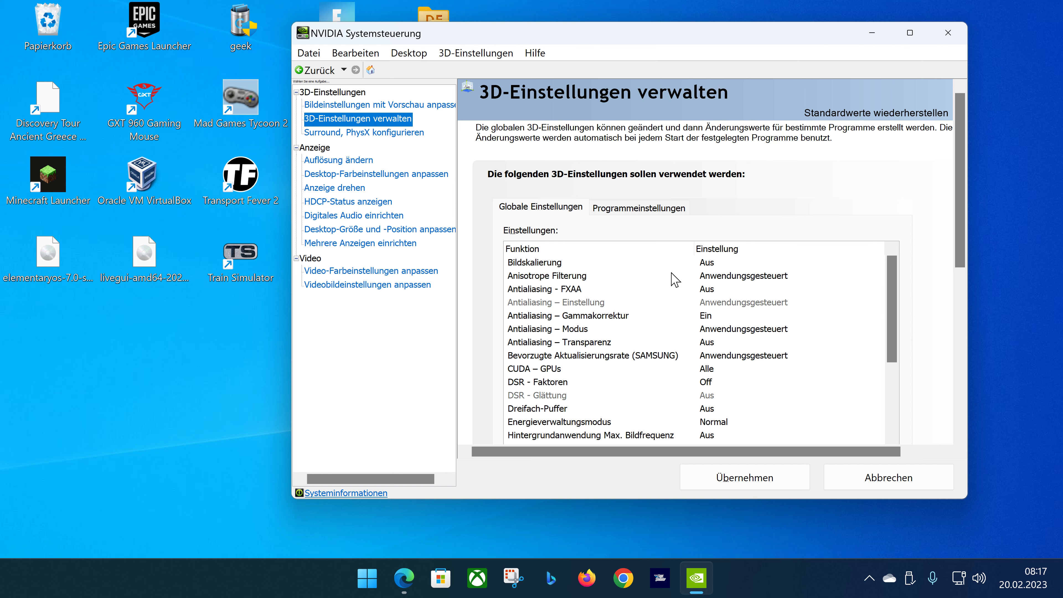
{"action": "left_click", "coordinate": [707, 275]}
{"action": "left_click", "coordinate": [725, 356]}
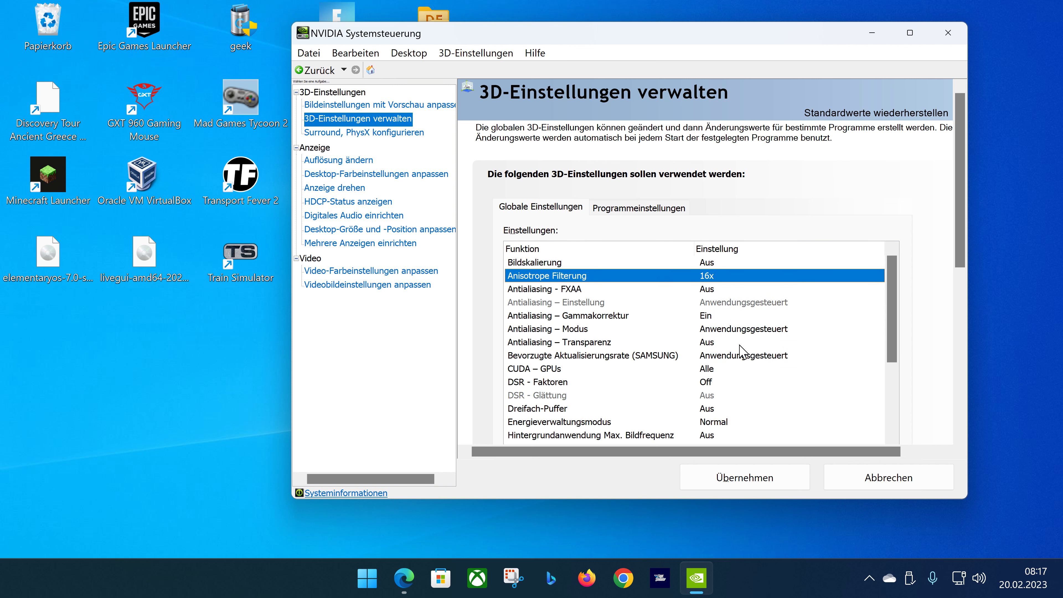
- Look through the scaling options offered for DSR - Faktoren and close the list without choosing any
{"action": "left_click", "coordinate": [717, 382]}
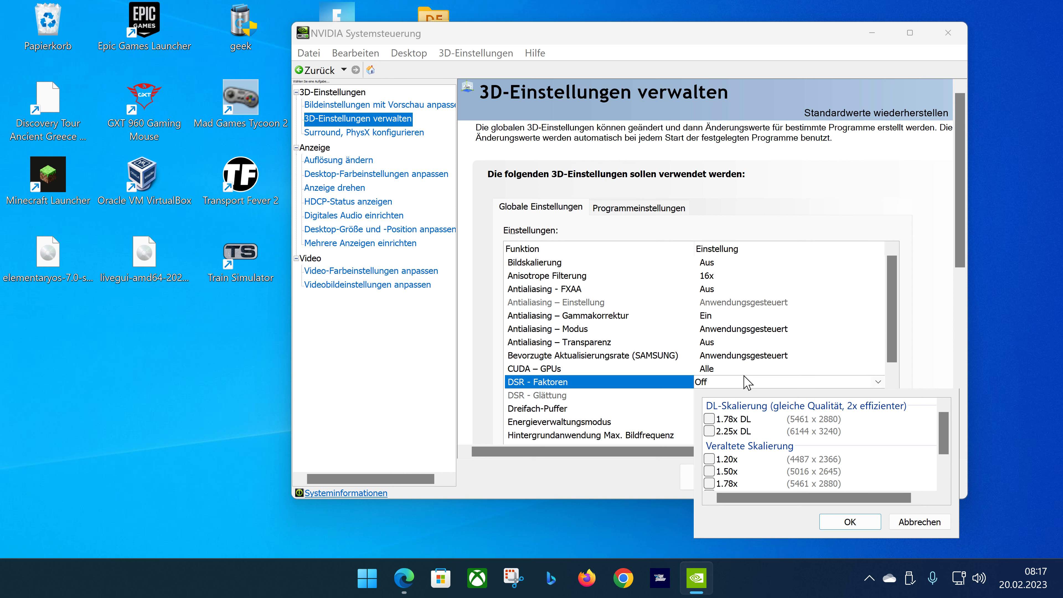
{"action": "scroll", "coordinate": [879, 446], "scroll_direction": "down", "scroll_amount": 2}
{"action": "scroll", "coordinate": [879, 447], "scroll_direction": "up", "scroll_amount": 2}
{"action": "left_click", "coordinate": [622, 355]}
- Set Energieverwaltungsmodus to Maximale Leistung bevorzugen in the global 3D settings
{"action": "scroll", "coordinate": [622, 352], "scroll_direction": "down", "scroll_amount": 2}
{"action": "left_click", "coordinate": [595, 354]}
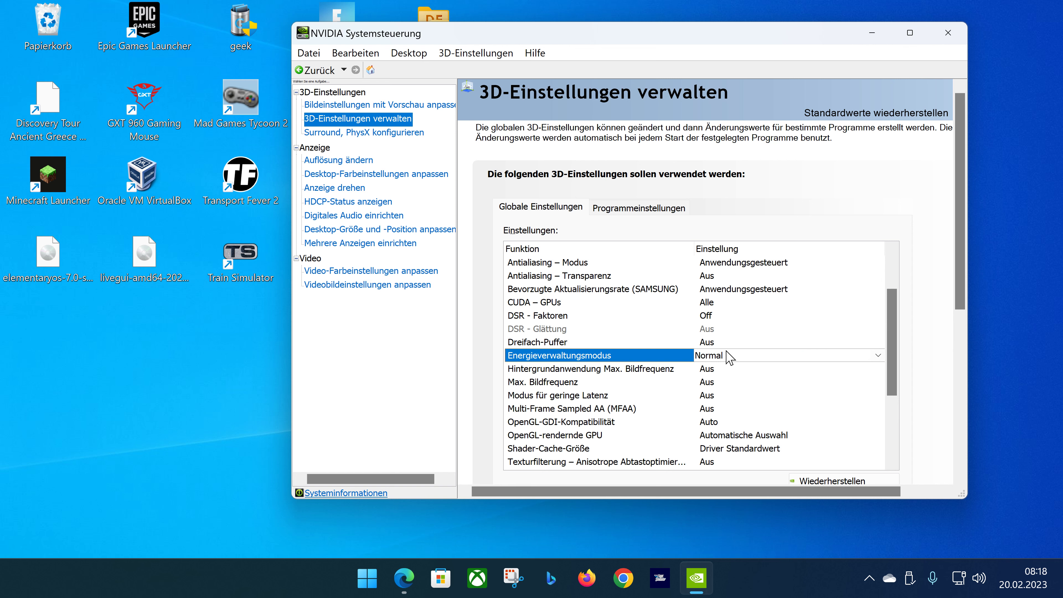
{"action": "left_click", "coordinate": [831, 357]}
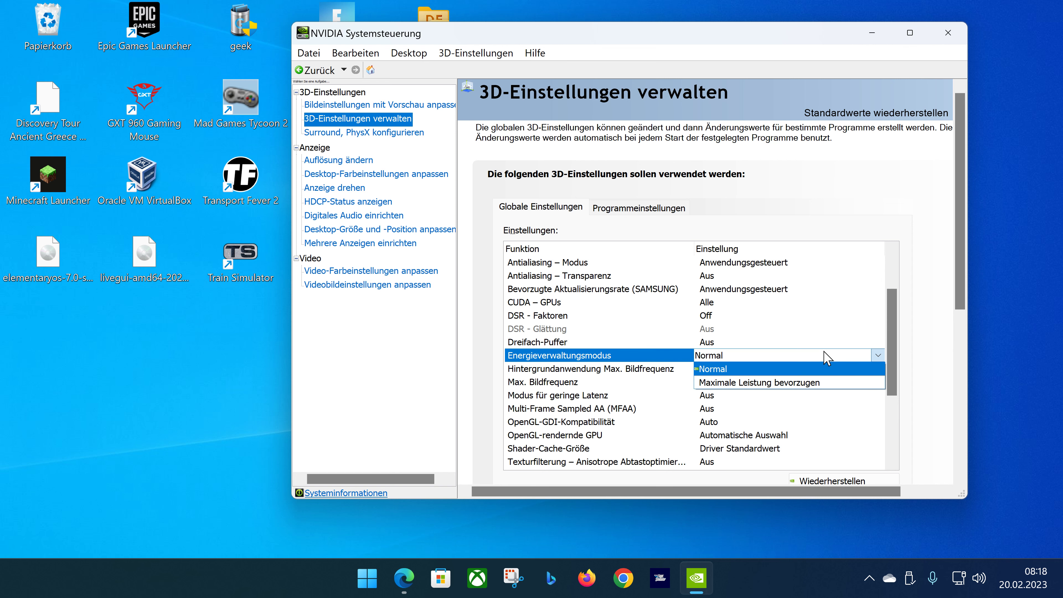
{"action": "left_click", "coordinate": [800, 370]}
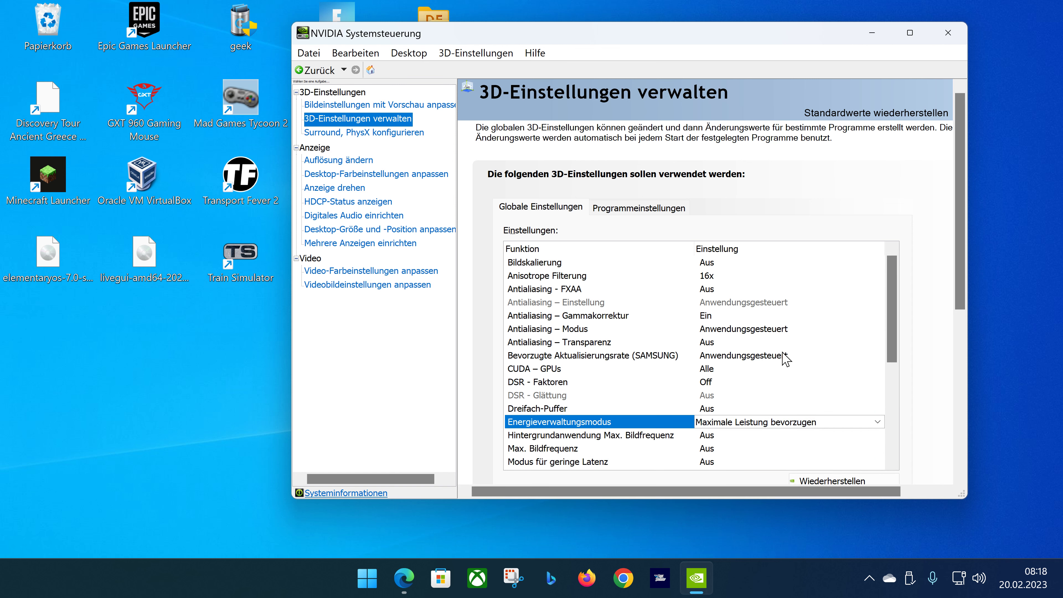
- Set Modus für geringe Latenz to Ein and apply the changed global 3D settings
{"action": "scroll", "coordinate": [652, 359], "scroll_direction": "down", "scroll_amount": 2}
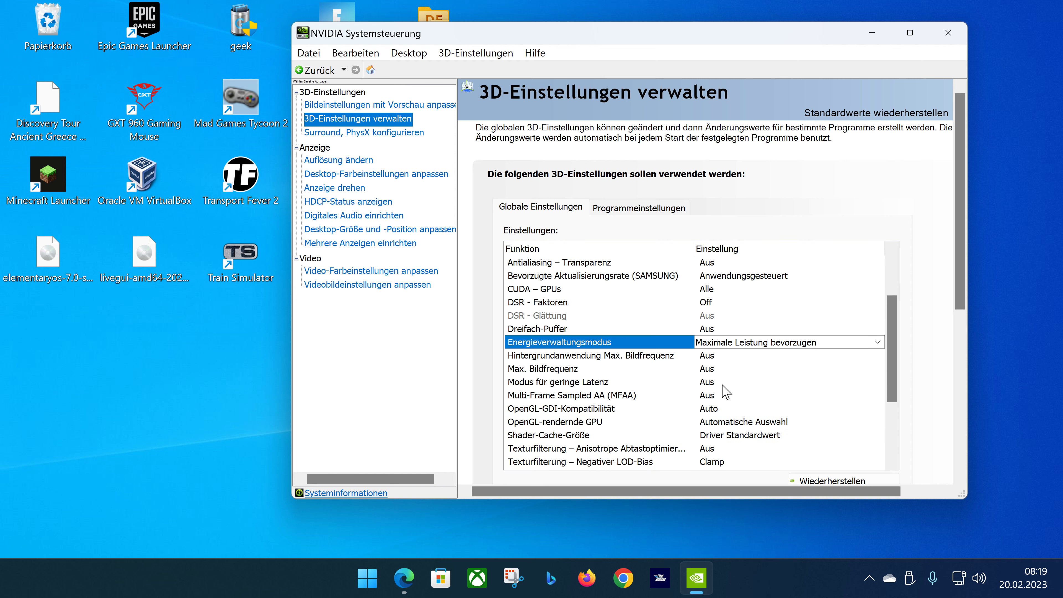
{"action": "left_click", "coordinate": [710, 383]}
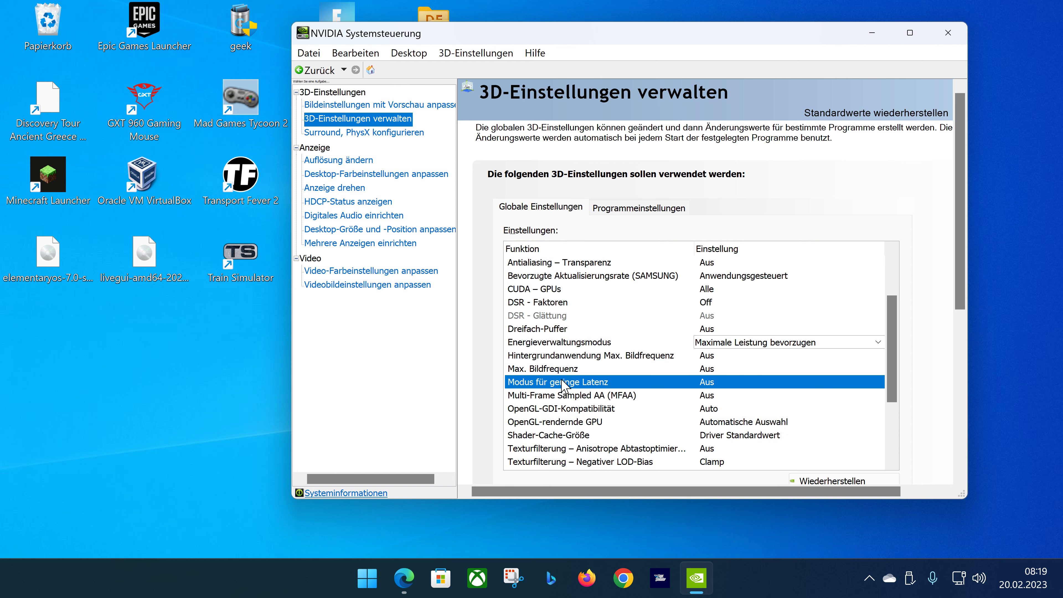
{"action": "scroll", "coordinate": [737, 381], "scroll_direction": "down", "scroll_amount": 2}
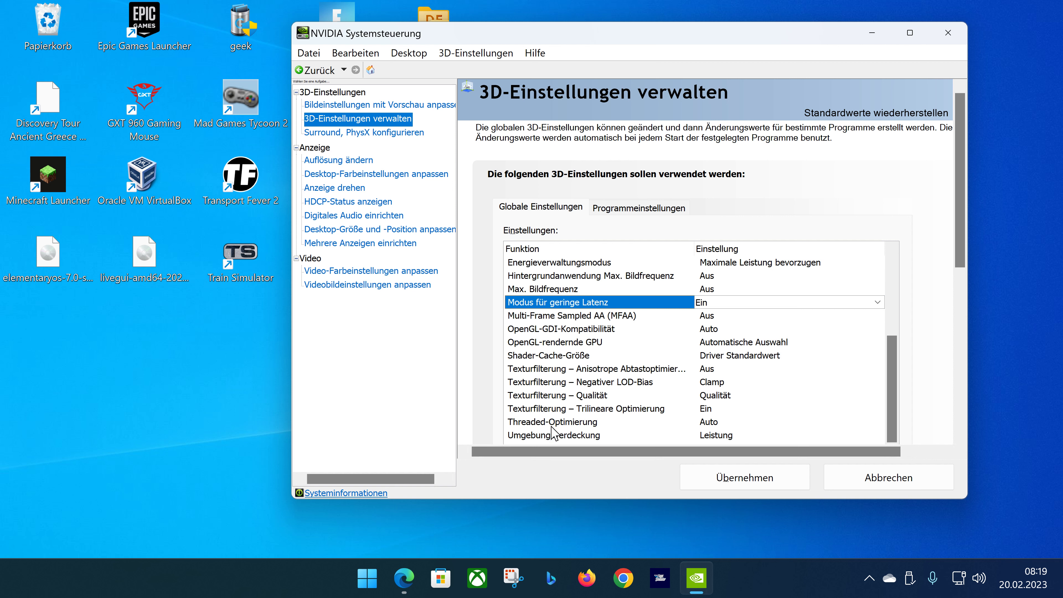
{"action": "left_click", "coordinate": [746, 479]}
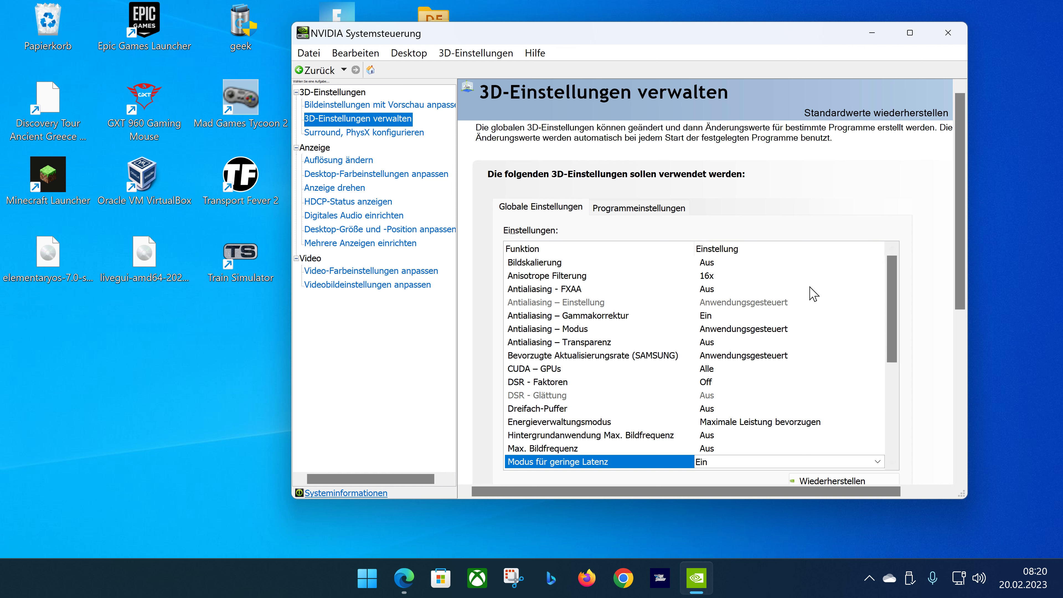
- Close the NVIDIA Systemsteuerung and open the Windows Einstellungen
{"action": "key", "text": "alt+F4"}
{"action": "key", "text": "super"}
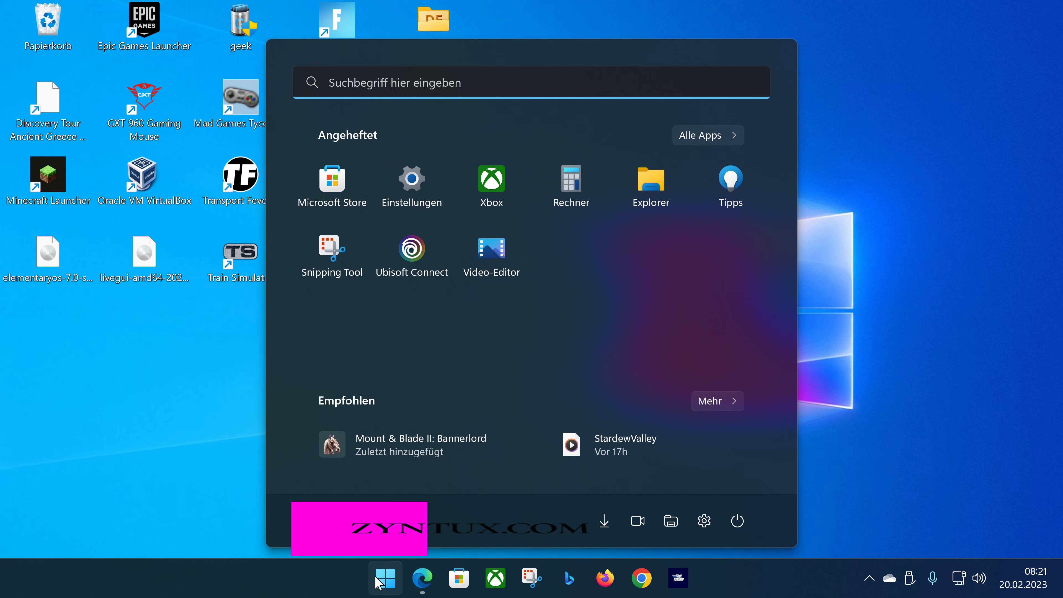
{"action": "left_click", "coordinate": [704, 521]}
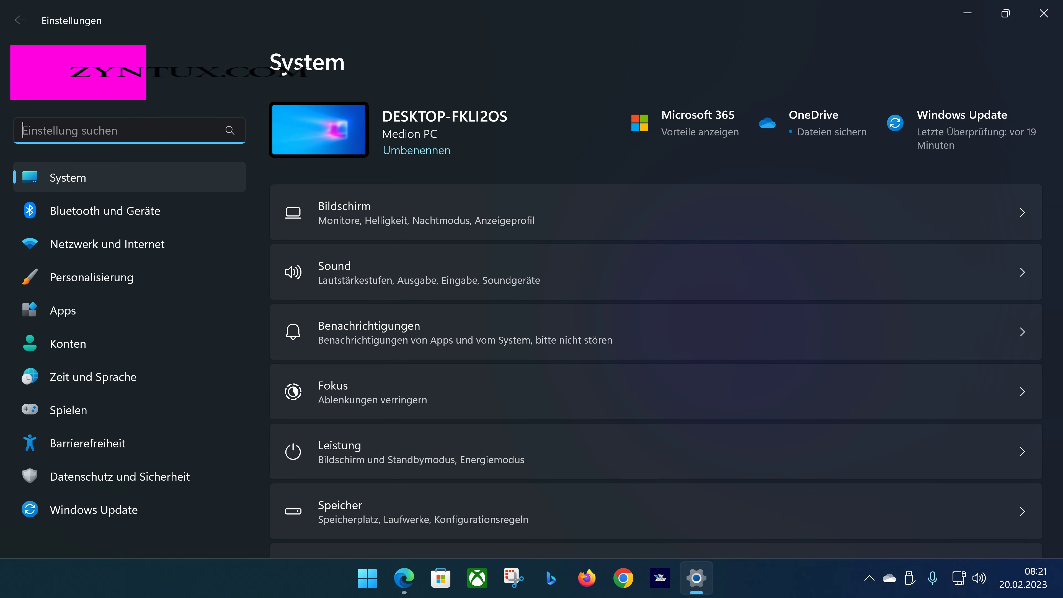
- Search the settings for Spielmodus, open its settings page and go on to the related Grafik settings
{"action": "type", "text": "Spiel"}
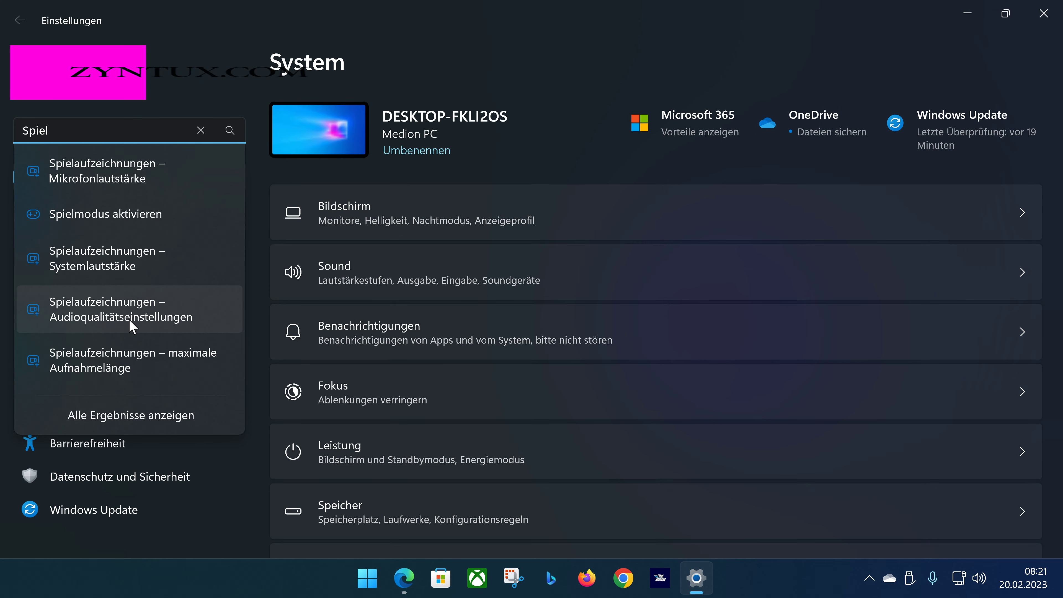
{"action": "left_click", "coordinate": [102, 217]}
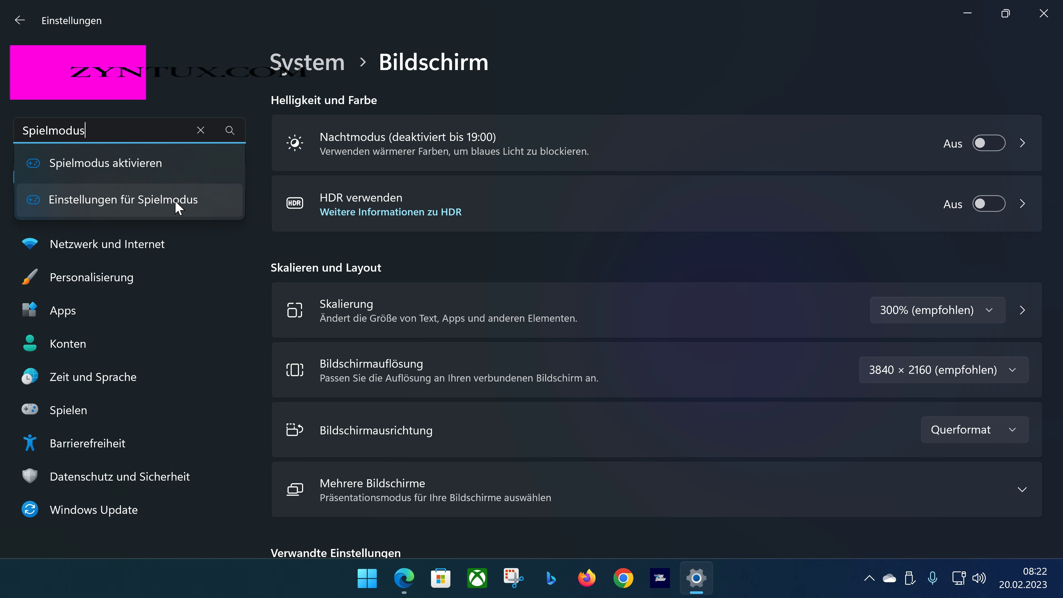
{"action": "left_click", "coordinate": [176, 203]}
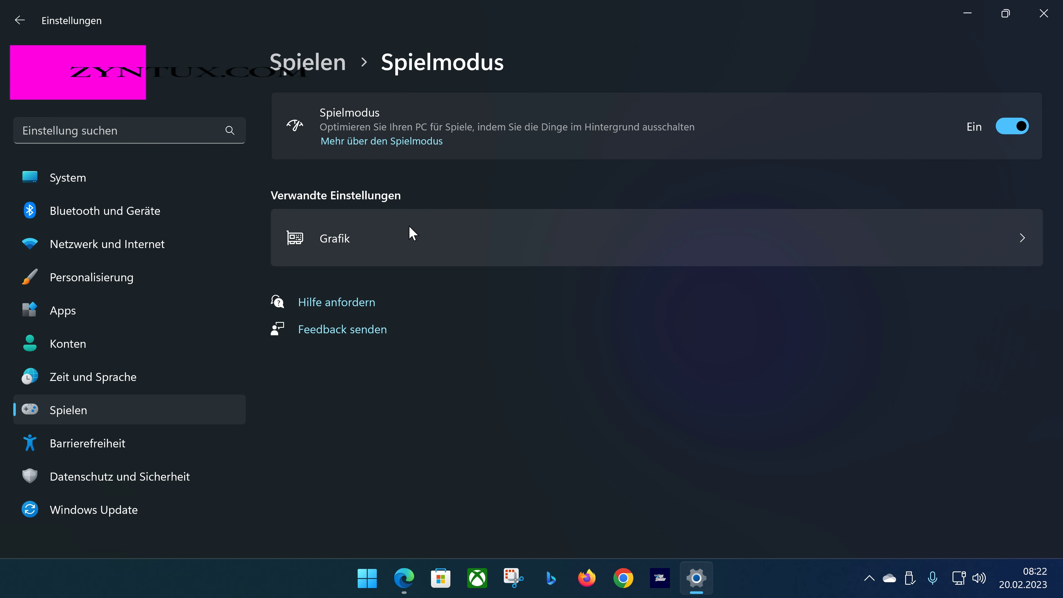
{"action": "left_click", "coordinate": [470, 244]}
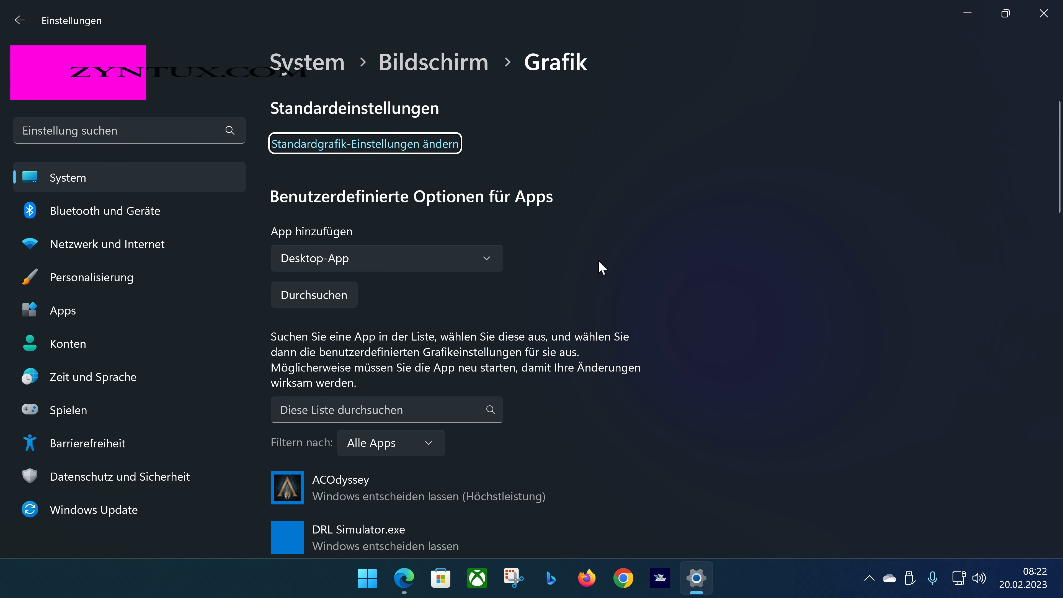